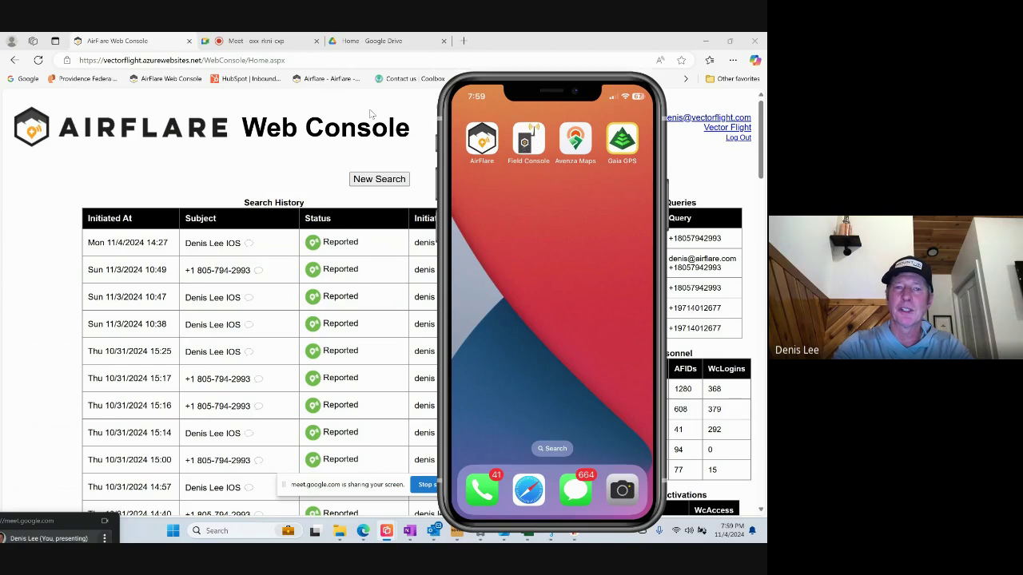
Launch AirFlare Field Console to its Vector Flight Searches list of past searches.
click(523, 144)
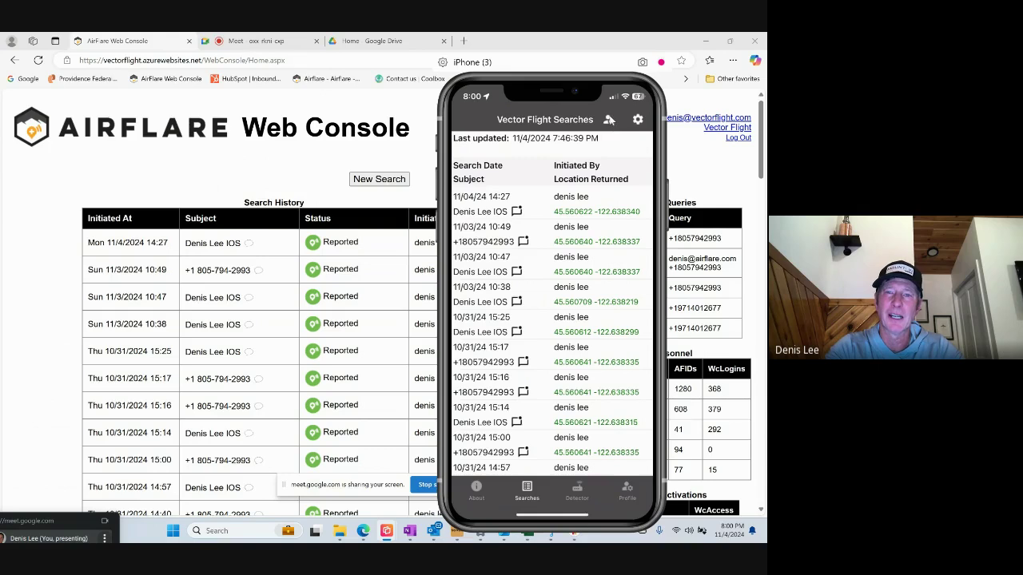
Refresh the searches list to 8:01:32 PM and review the newest 11/04/24 14:27 entry.
click(608, 121)
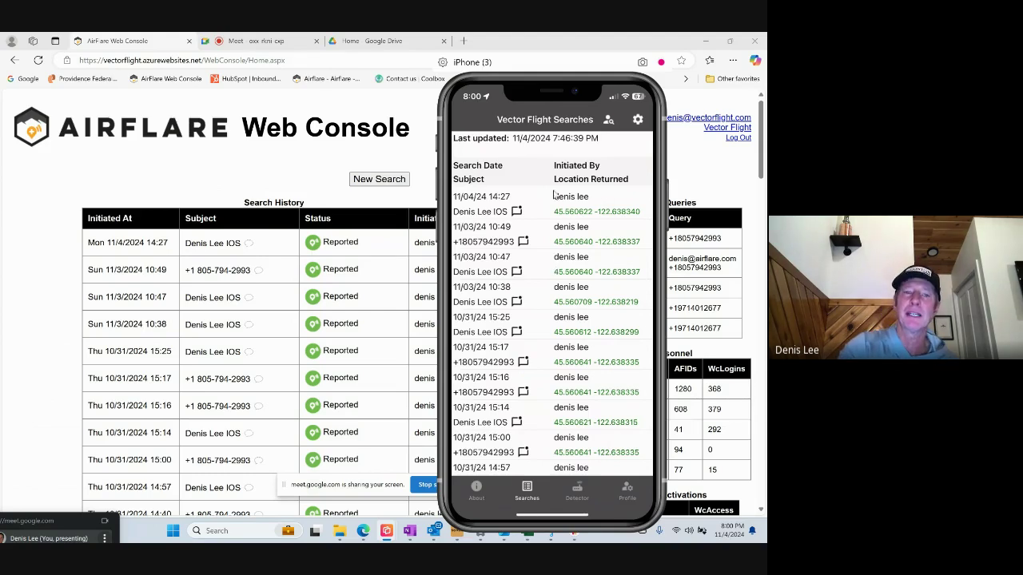
click(233, 294)
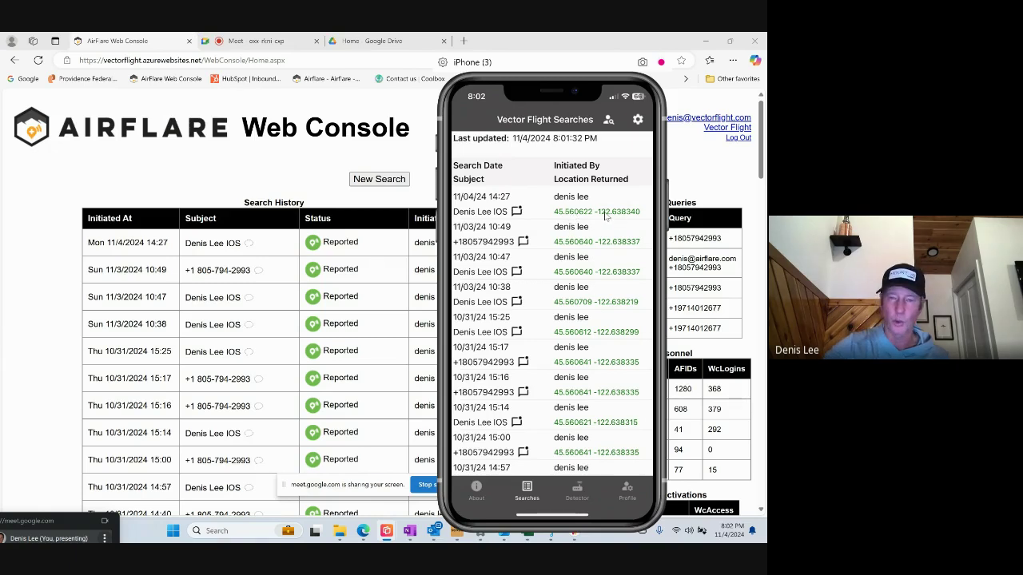
scroll(601, 263, down, 10)
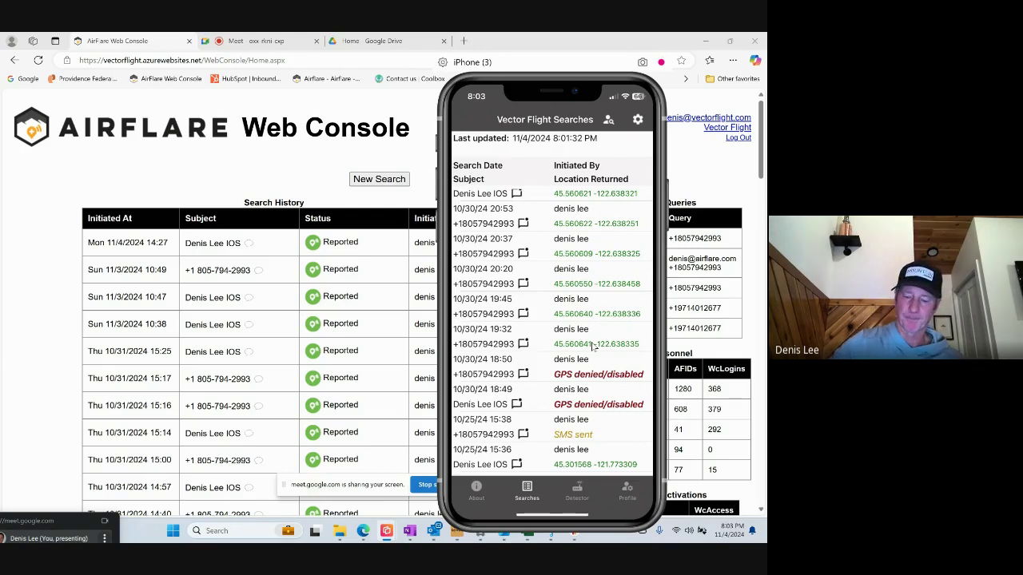
scroll(592, 345, up, 10)
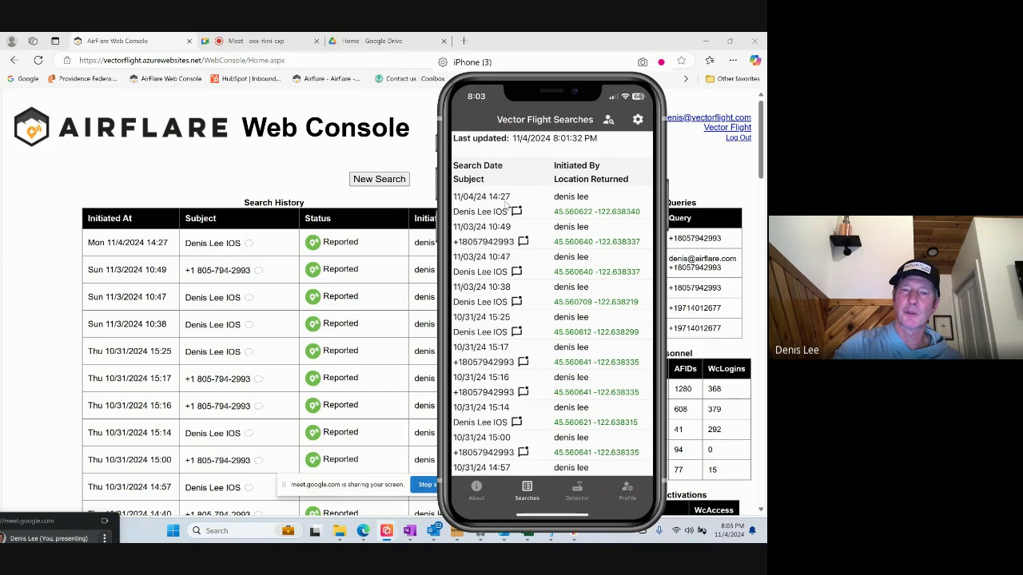
click(297, 248)
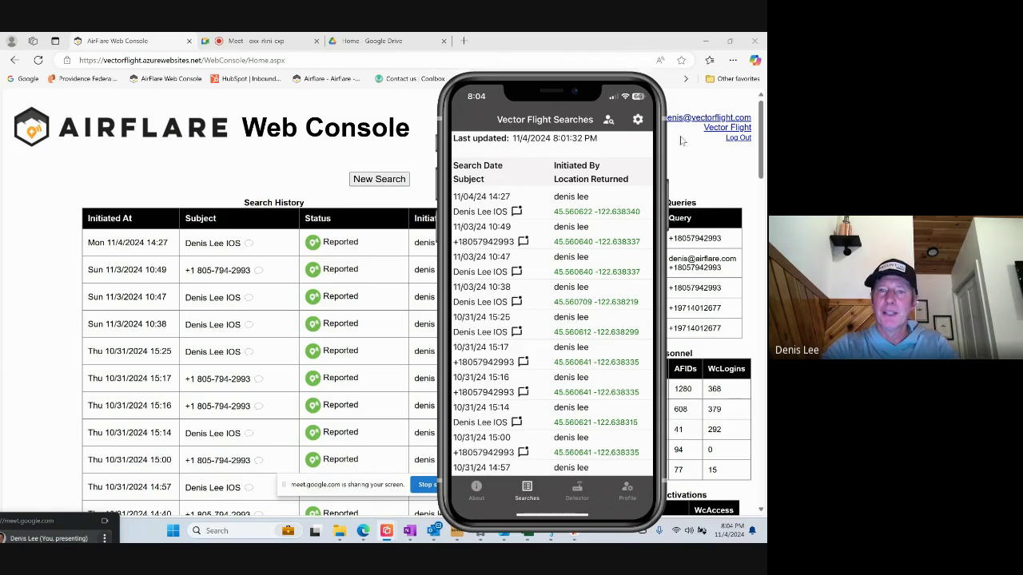
click(609, 118)
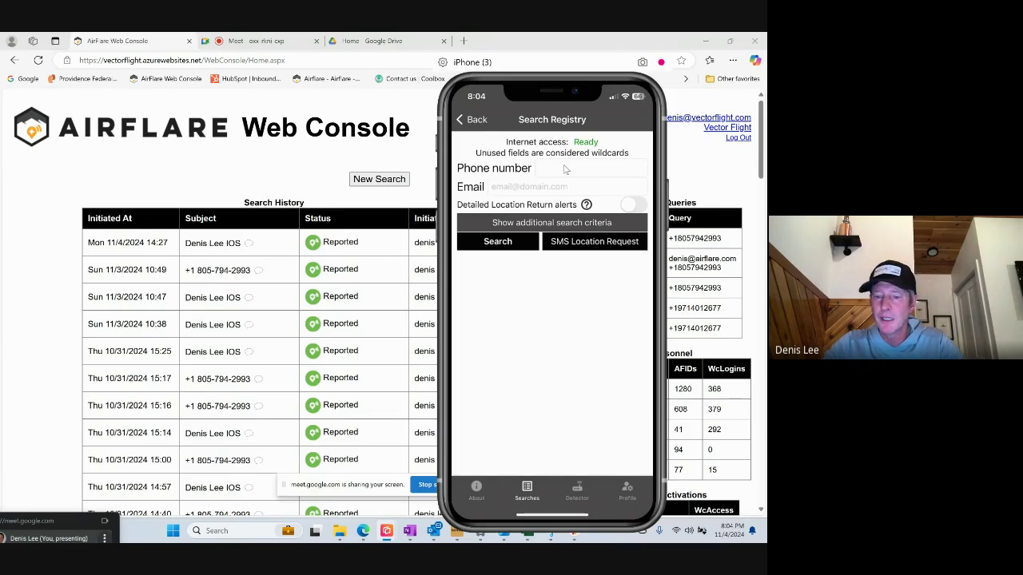
Search the registry by the subject's ten-digit phone number, leaving email blank.
click(564, 168)
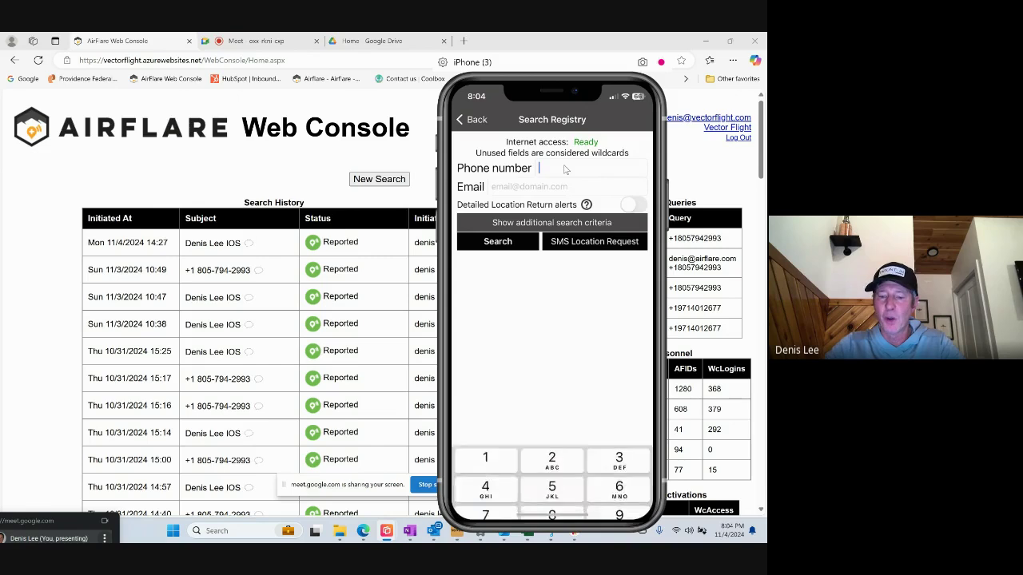
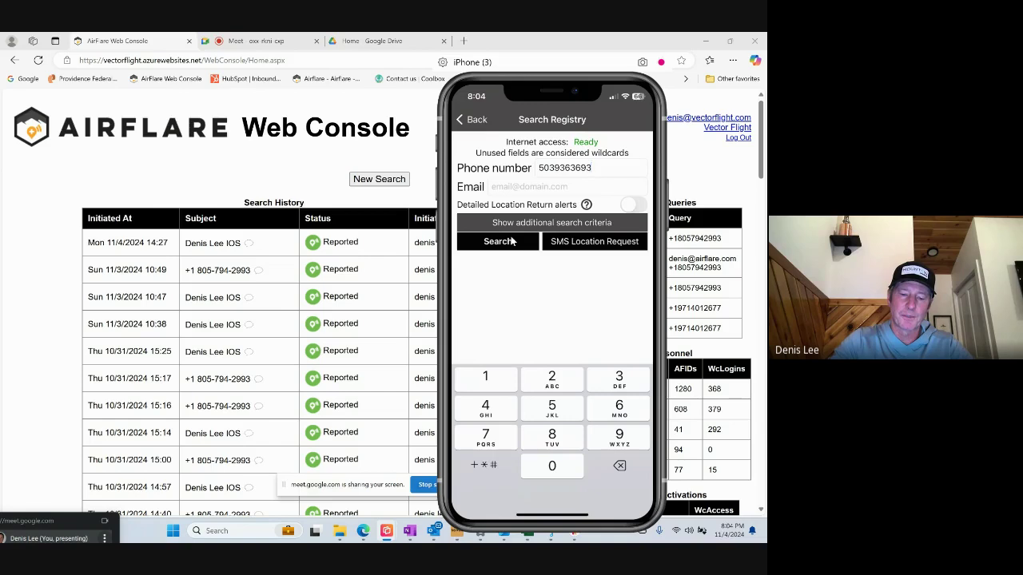
click(512, 241)
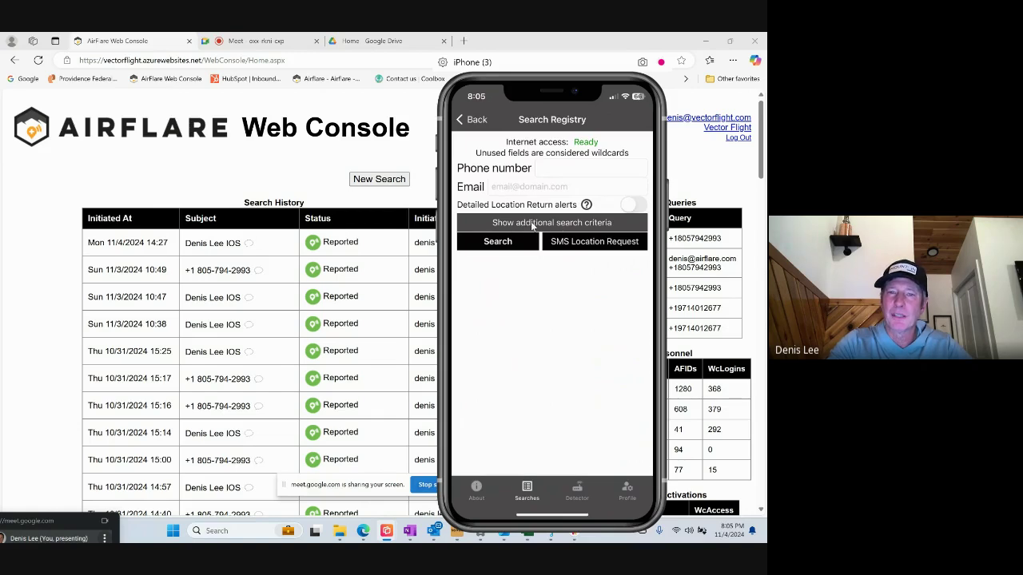
Expand the name and age criteria and search the registry by the subject's name.
click(592, 225)
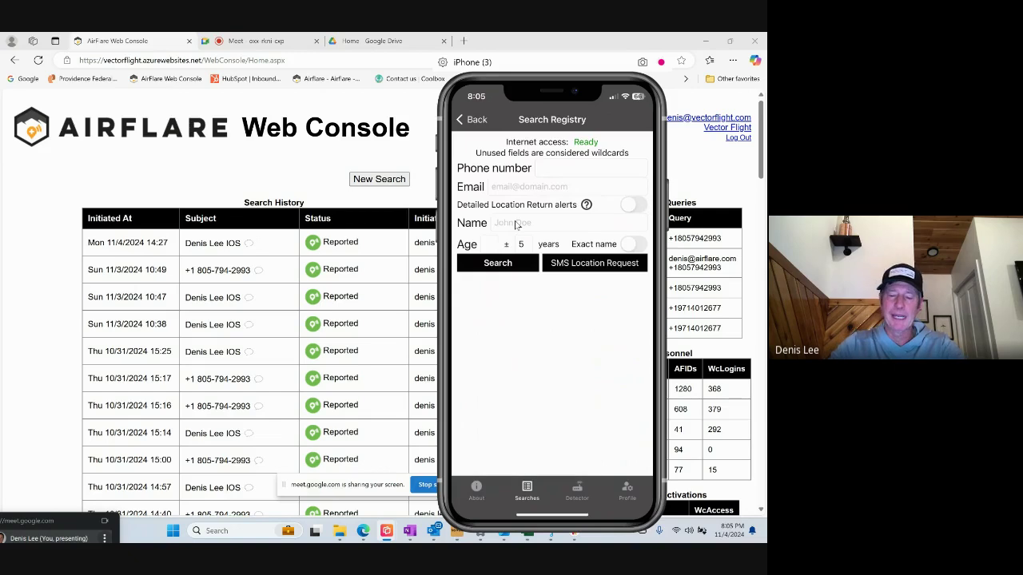
click(515, 225)
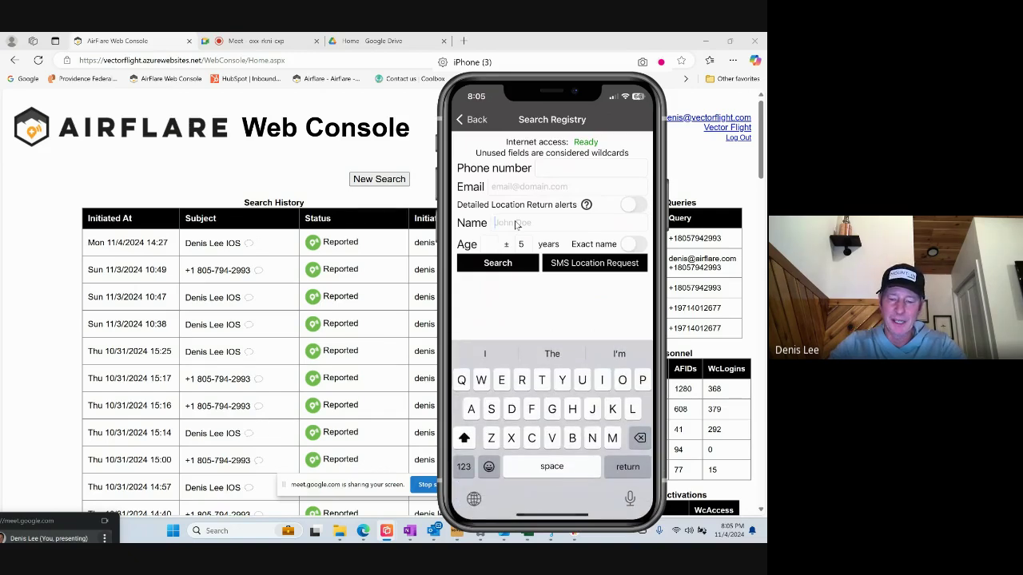
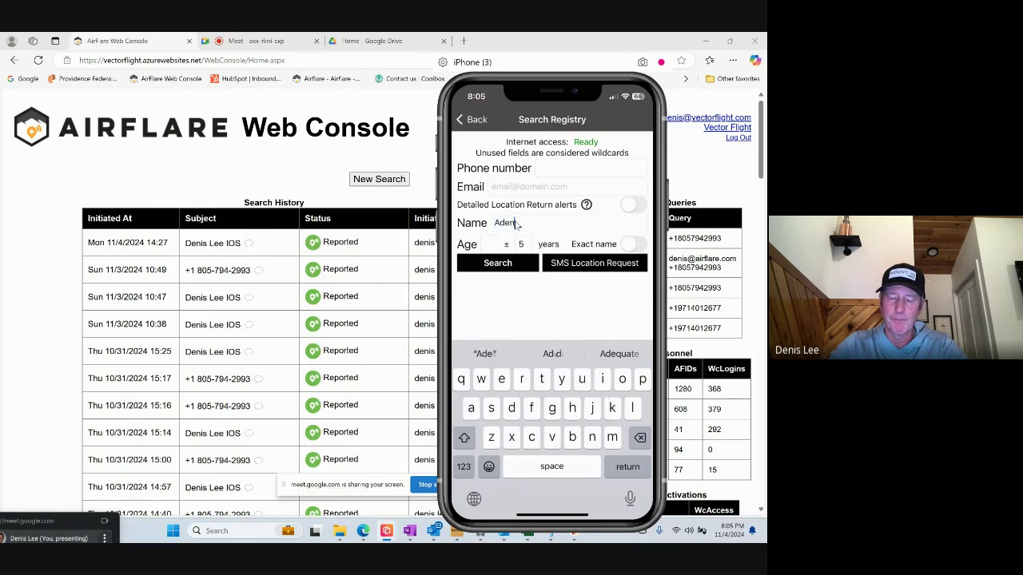
key(Return)
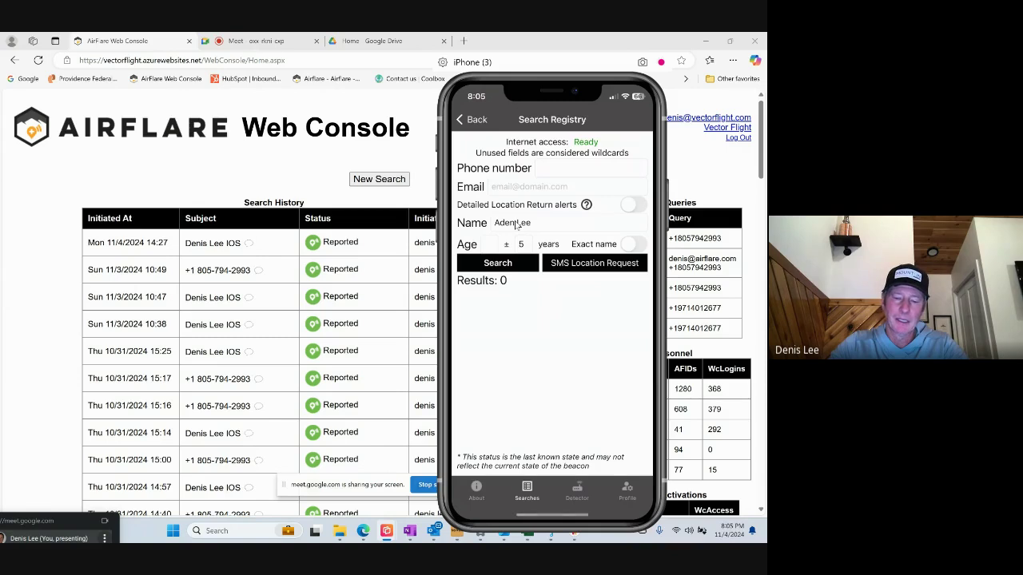
Insert the missing 'i' into the subject's name and rerun the registry search.
click(517, 225)
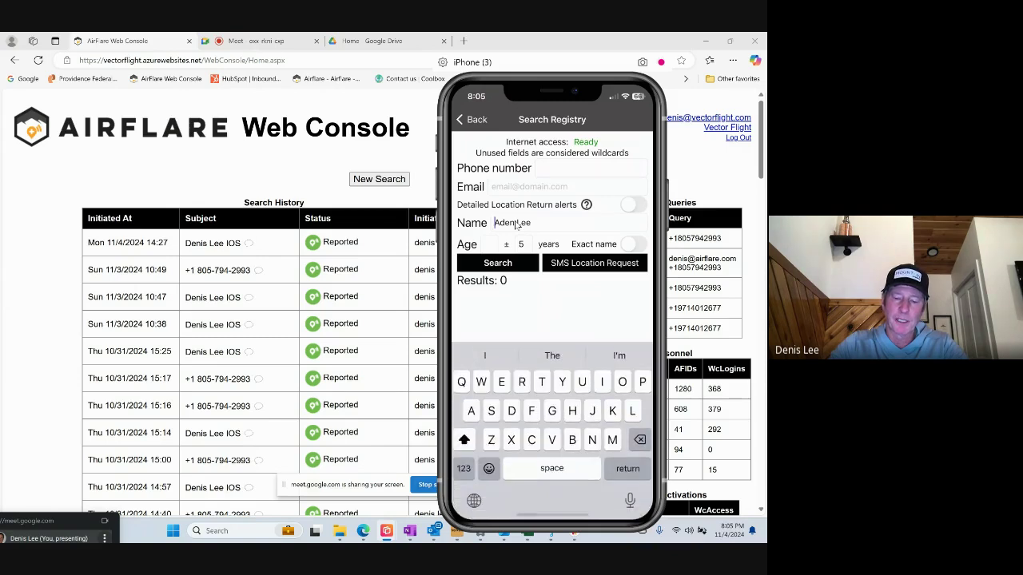
key(Return)
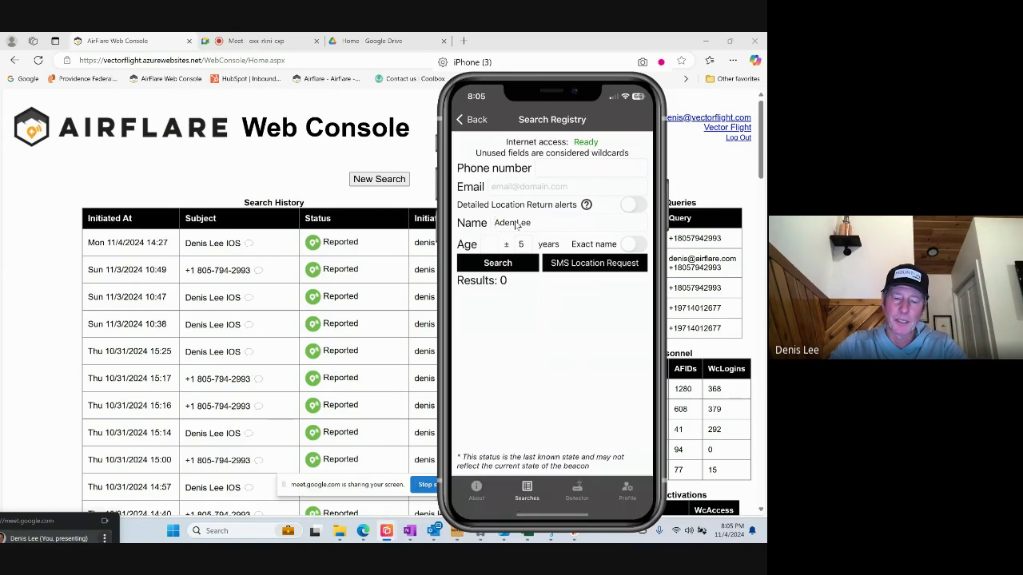
click(517, 225)
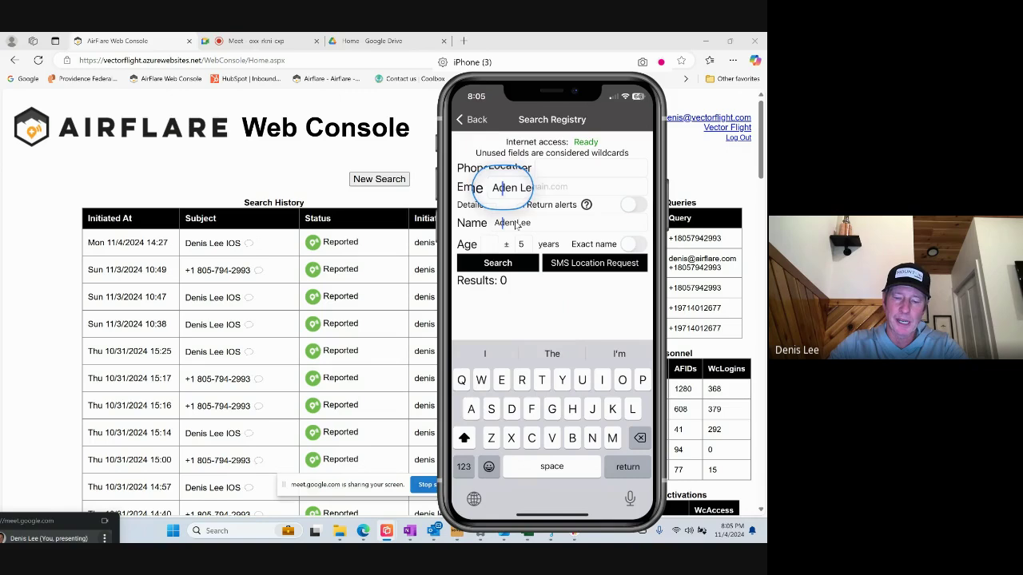
text(i)
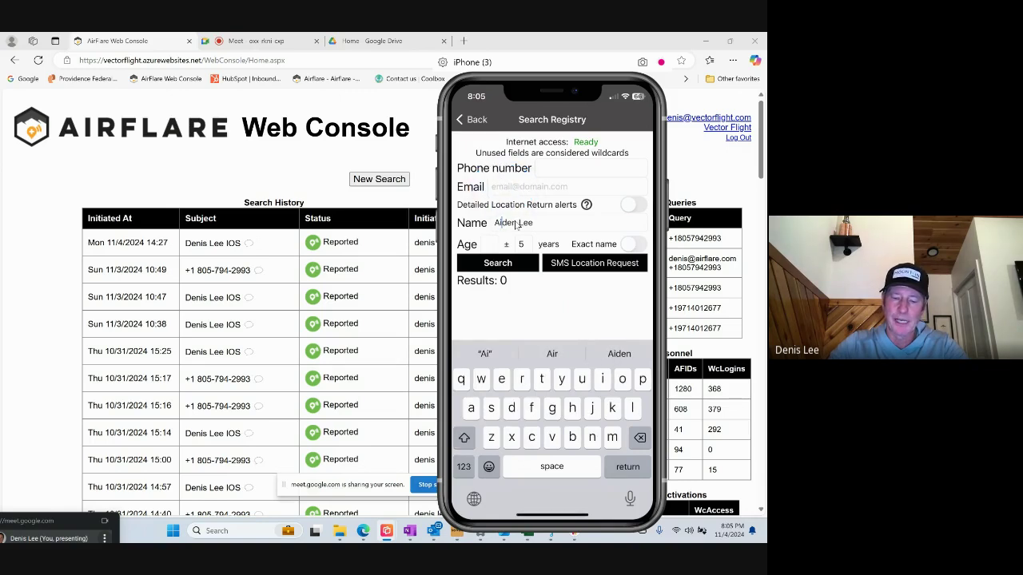
key(Return)
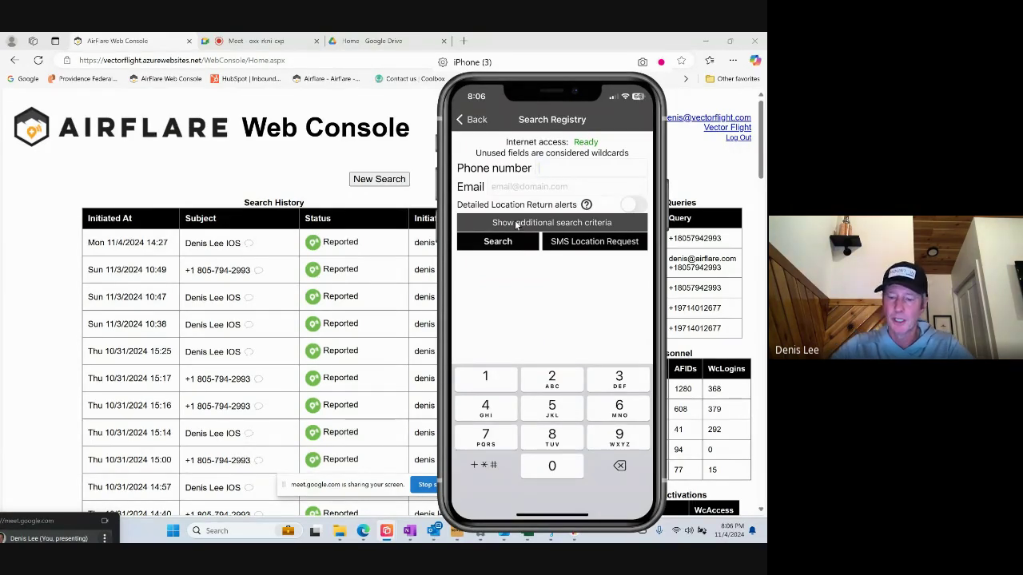
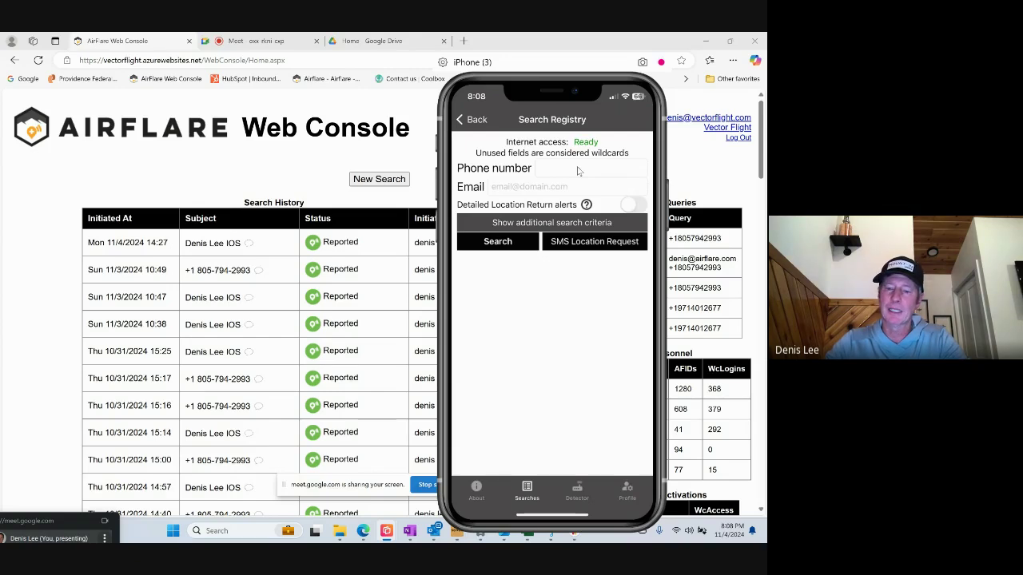
click(578, 171)
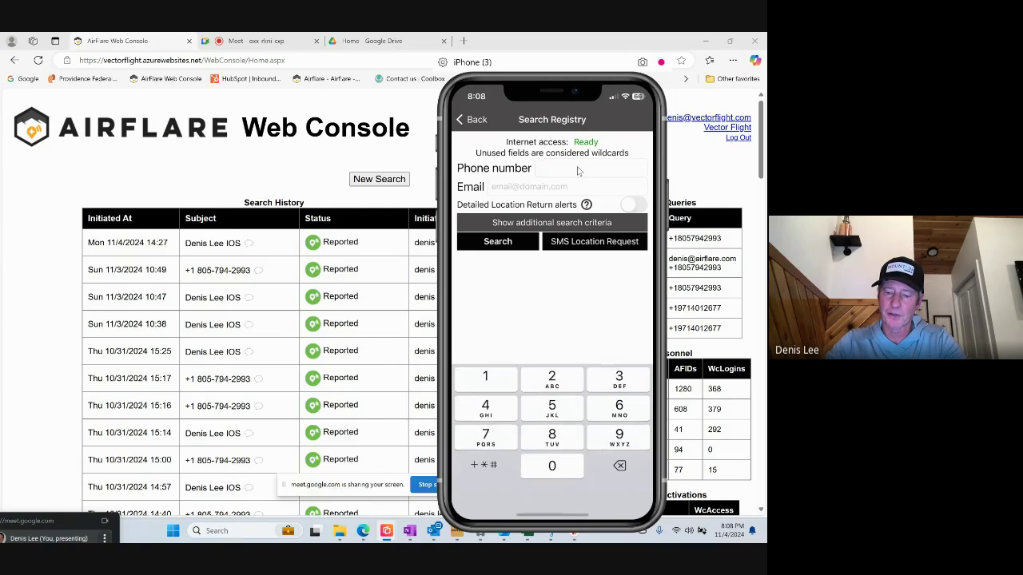
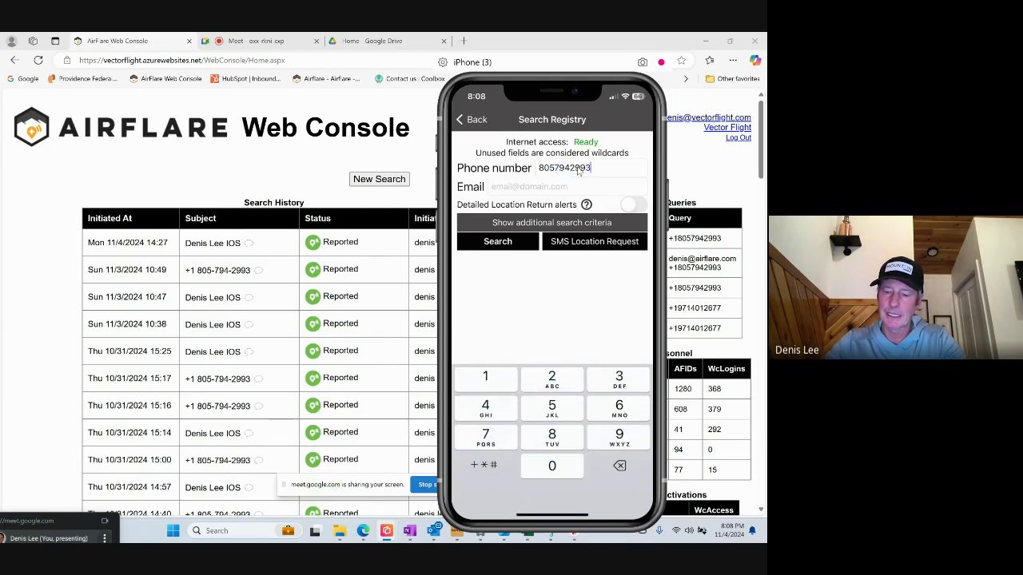
Search the registry by the subject's phone number and pick the first of 4 results.
key(Return)
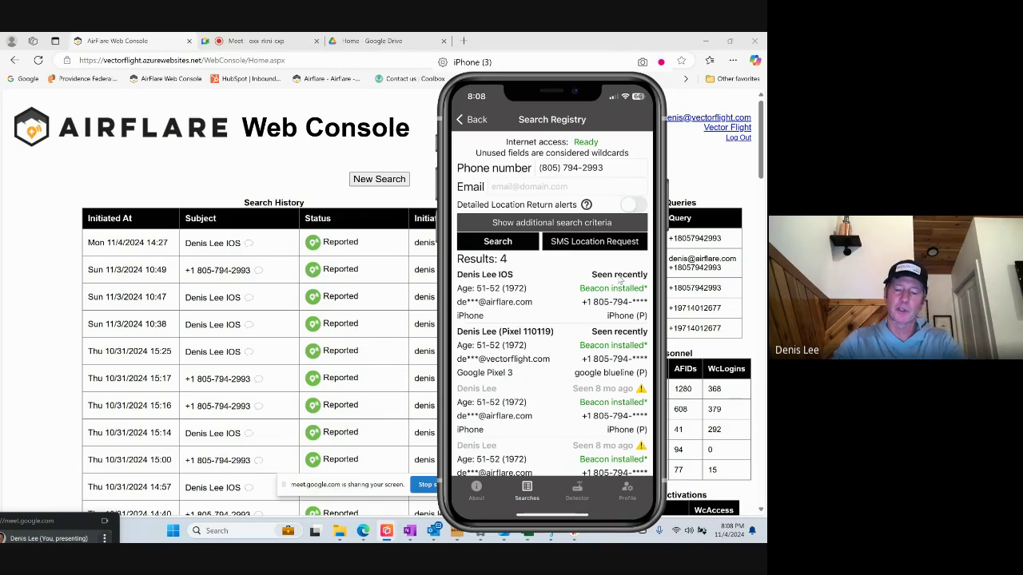
click(518, 305)
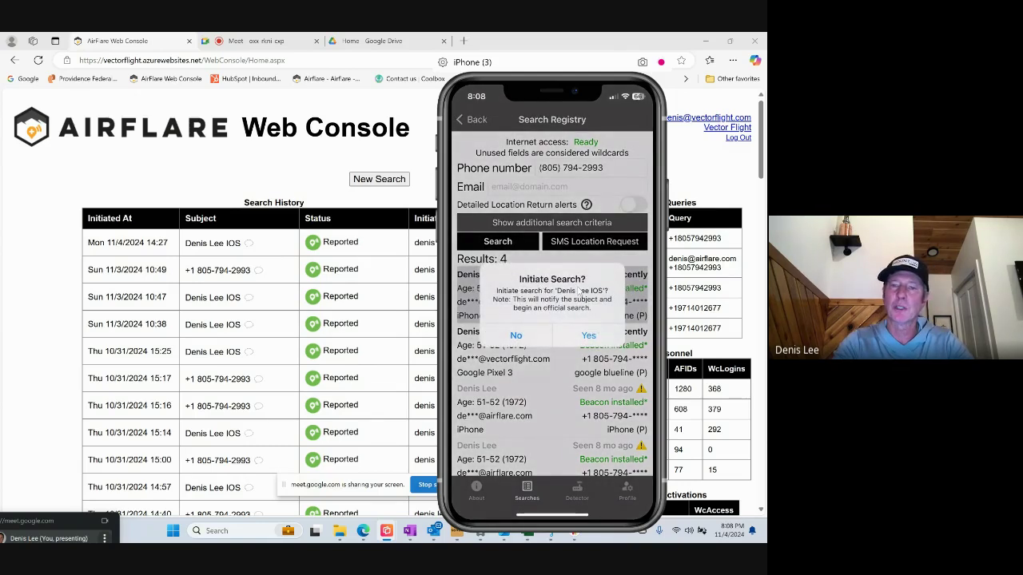
Confirm the official search, adding an 11/04 20:08 entry at 45.560614 -122.638400.
click(588, 334)
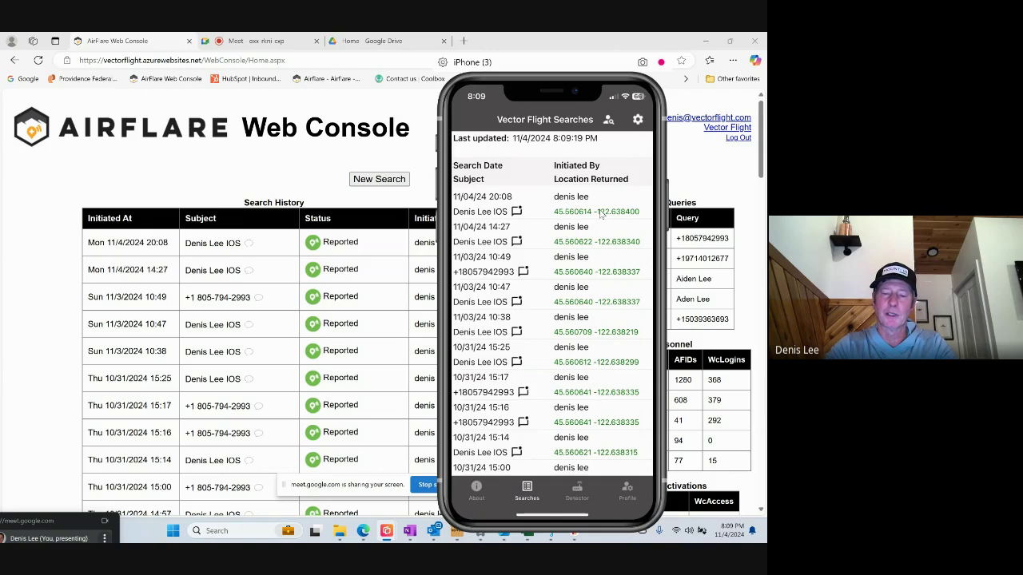
Open the newest search's details, view its location in UTM, and request a location update.
click(601, 211)
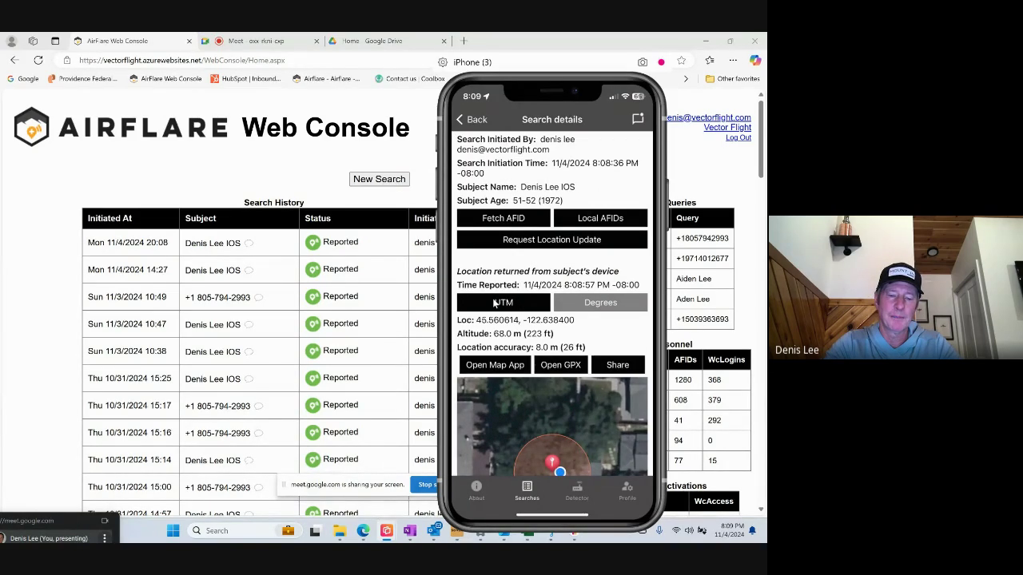
click(494, 303)
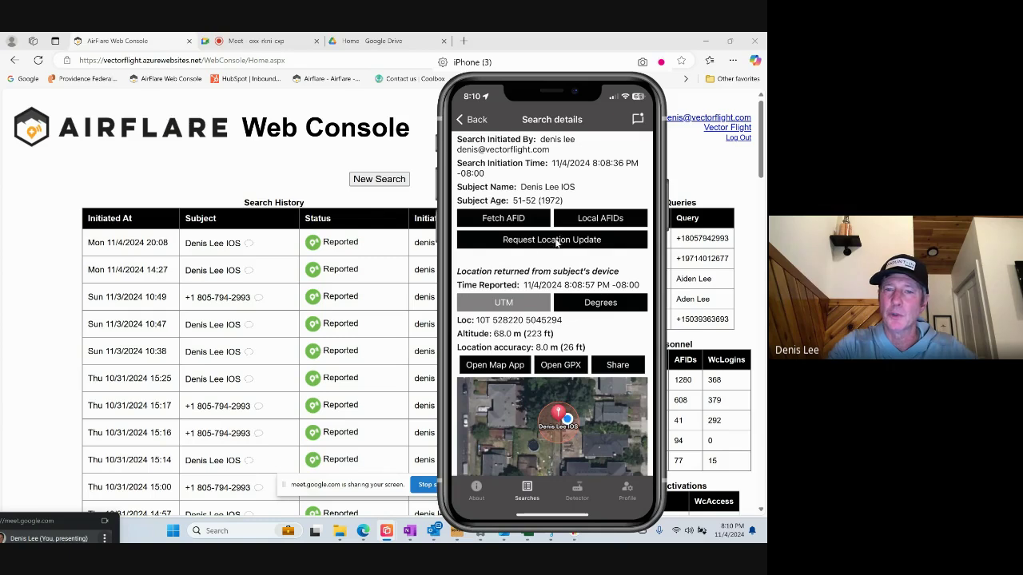
click(535, 245)
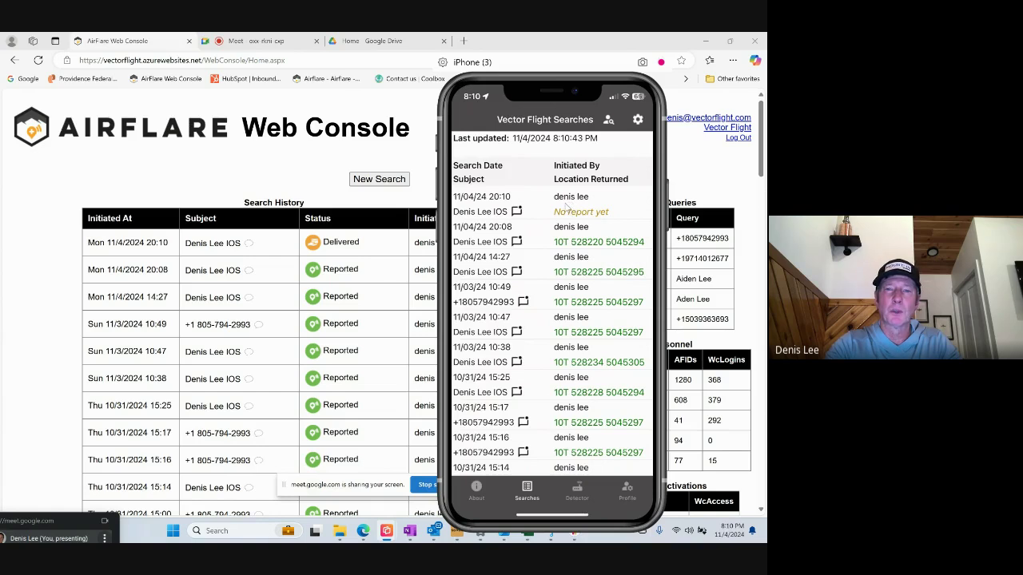
click(344, 247)
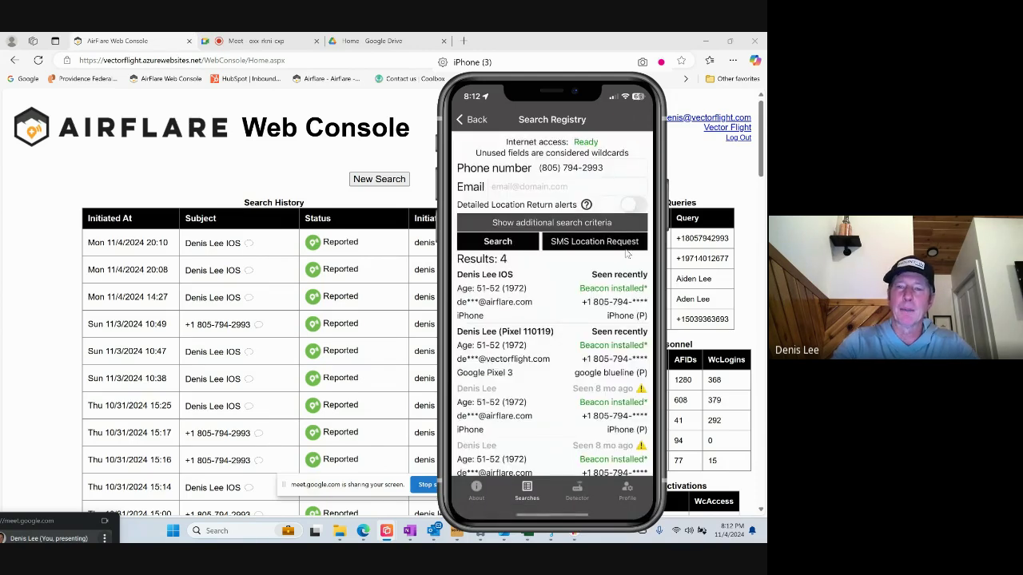
click(616, 300)
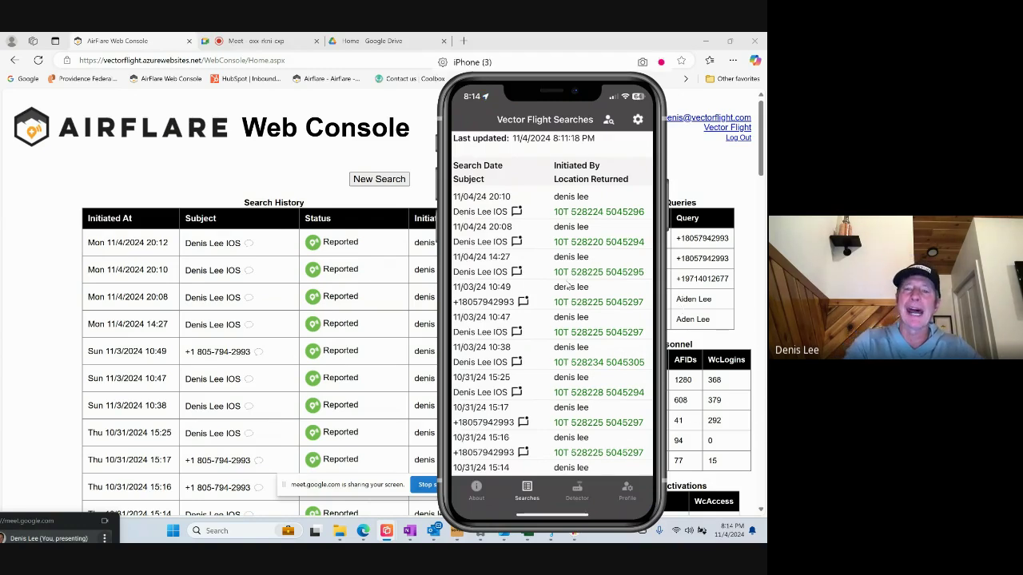
Open the top search's details, then its message thread with the subject.
click(570, 201)
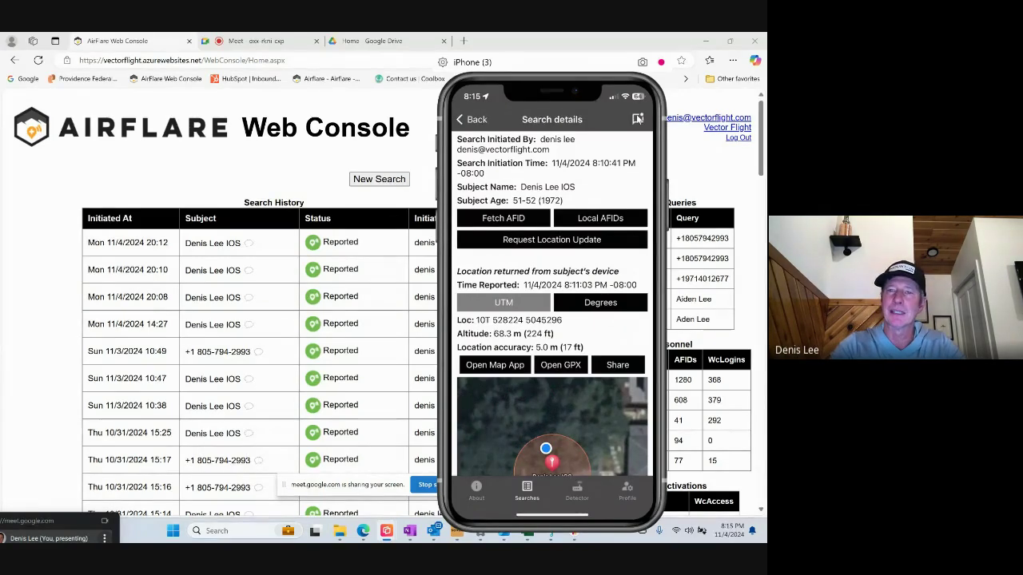
click(637, 118)
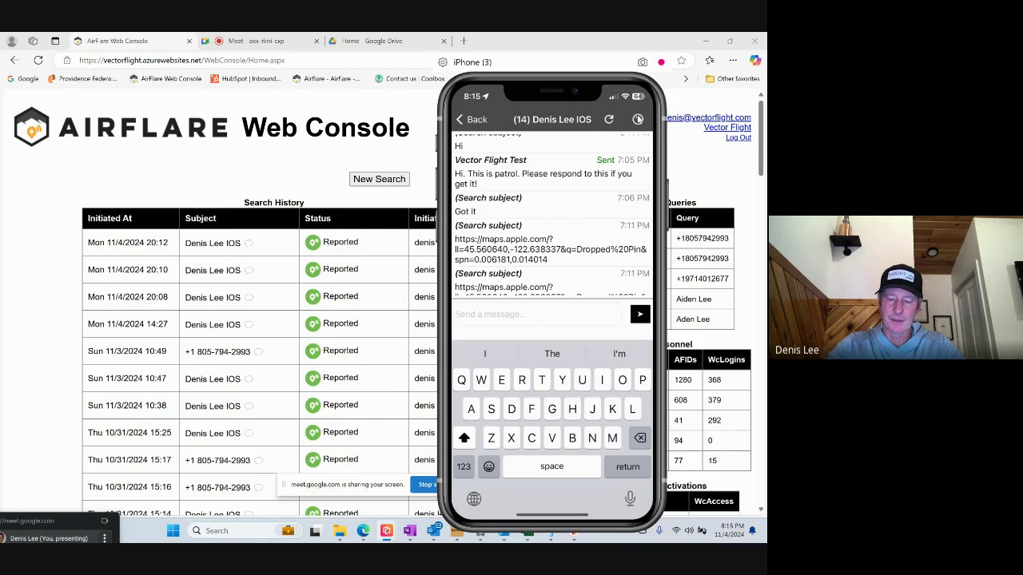
Message the subject 'Hi we are searching for you. Respond if you get this'.
text(Hi we are searching for you.)
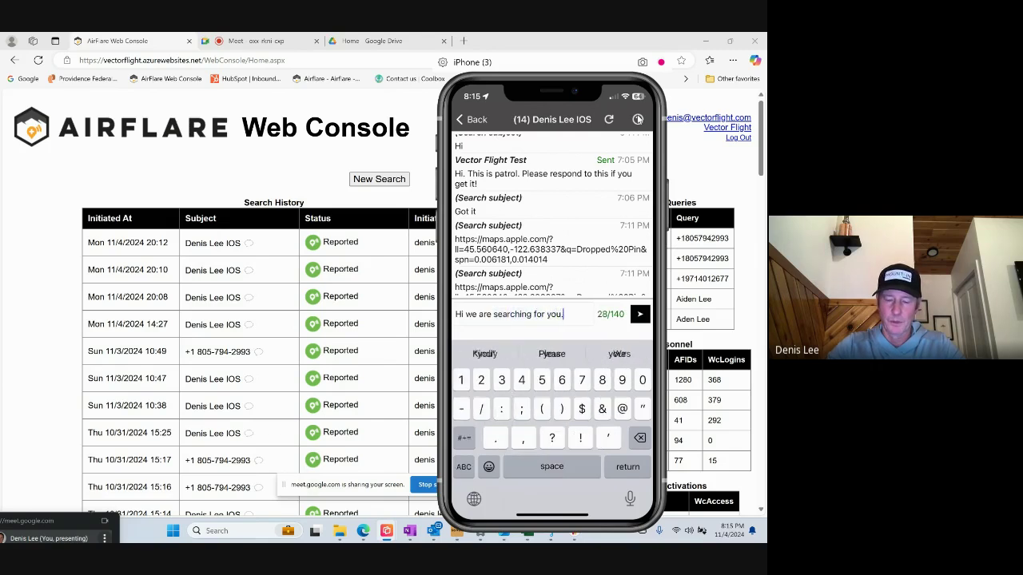
text( Res)
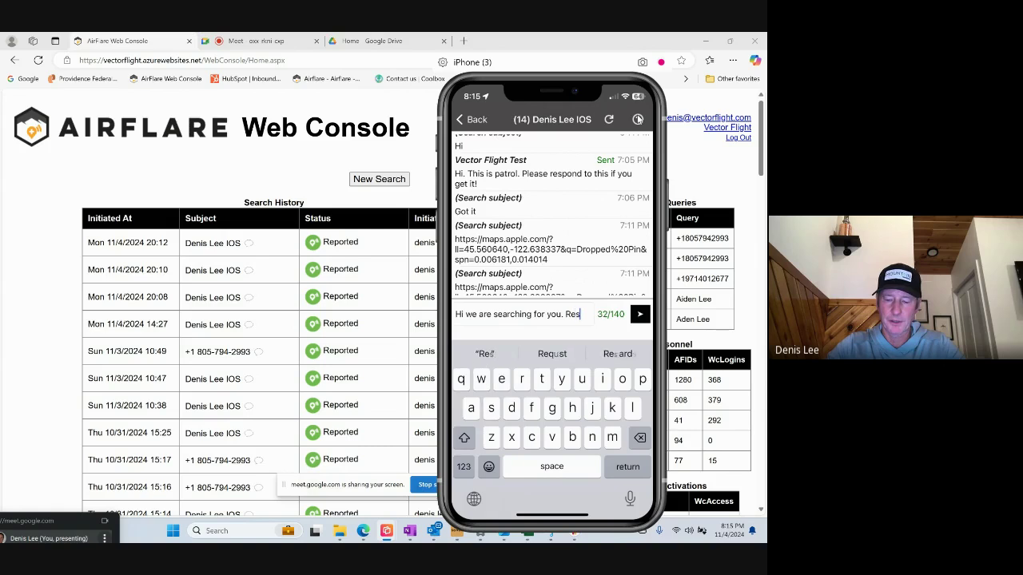
text(pond if)
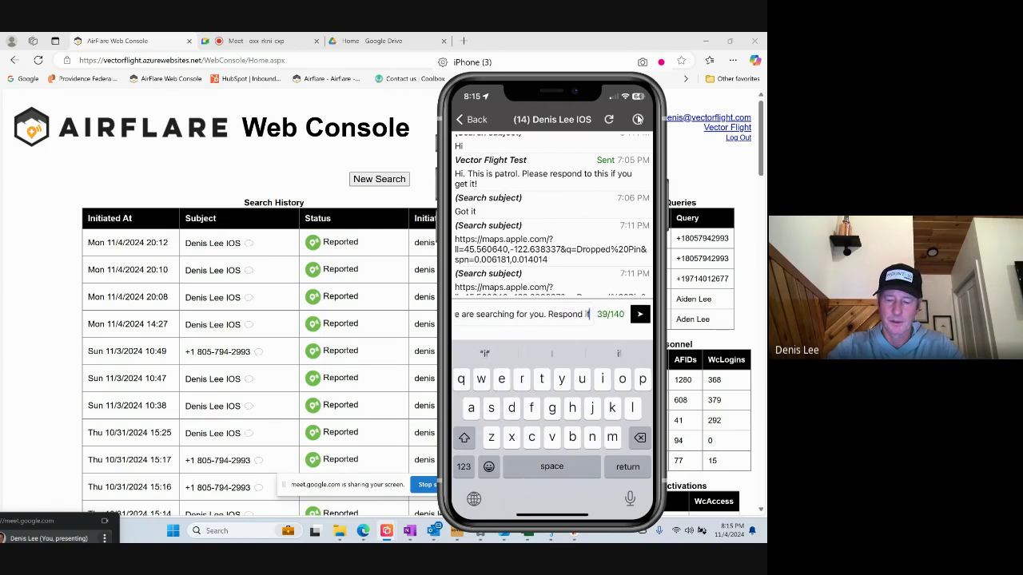
text( you get this)
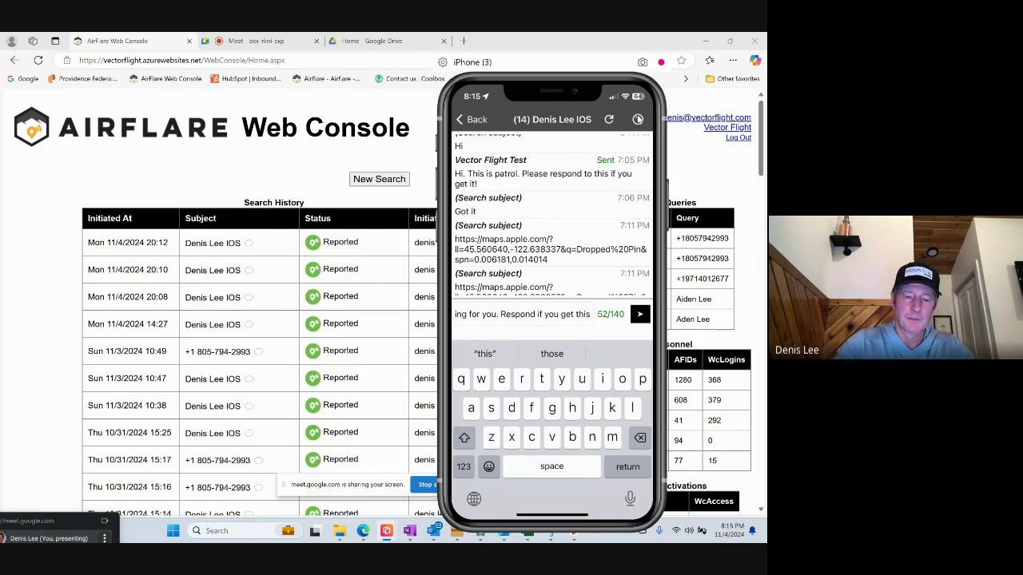
key(Return)
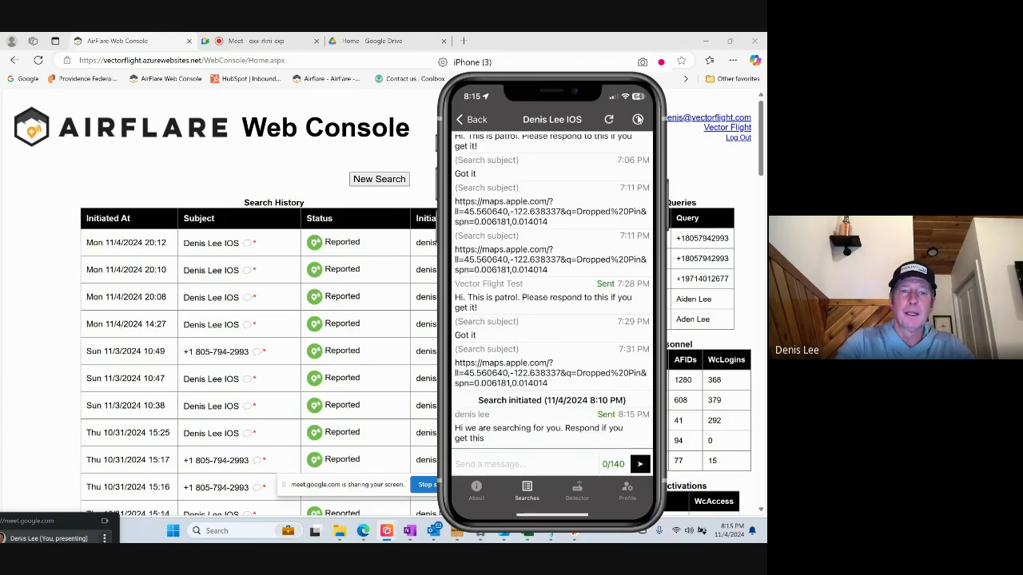
Open the search team's Messages conversation and type the reply 'Got it'.
click(251, 240)
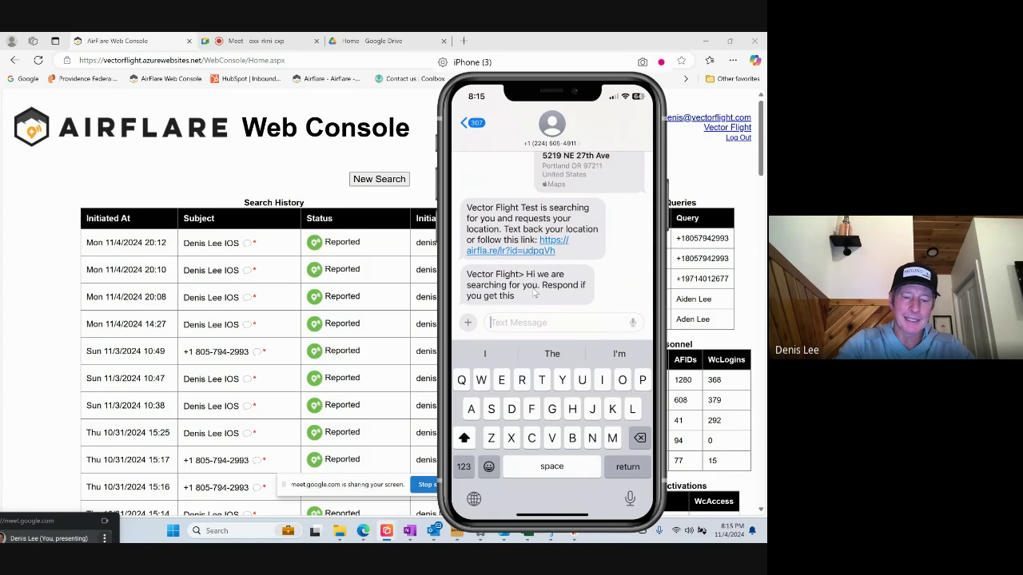
text(Got it)
Send the 'Got it' reply to the search team.
key(Return)
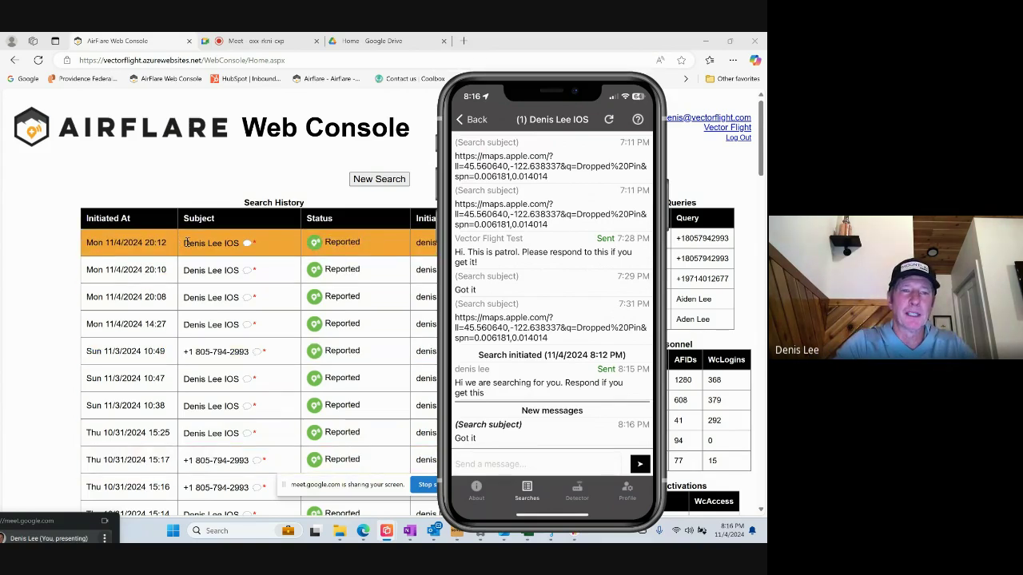
click(185, 242)
scroll(187, 244, down, 15)
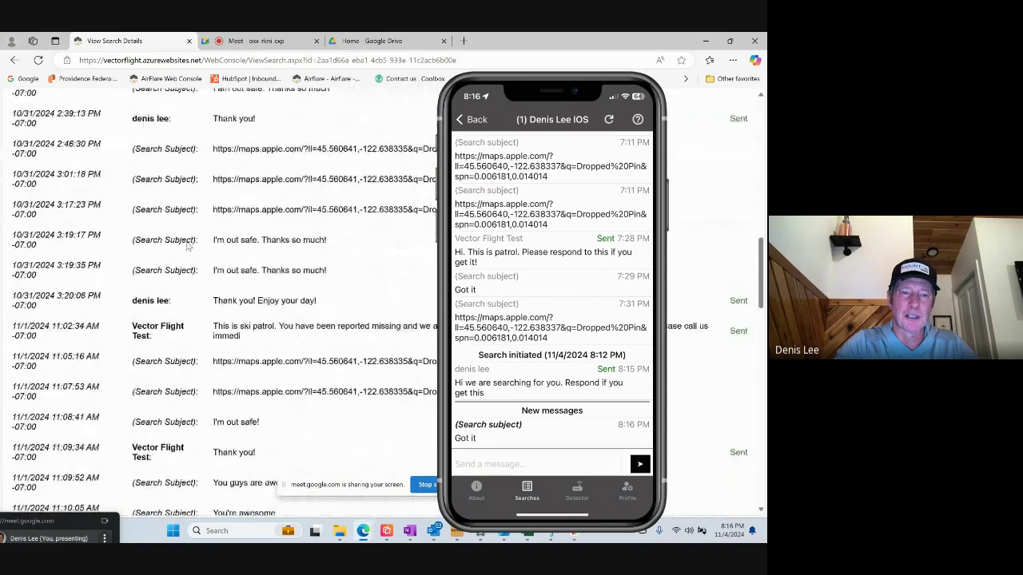
scroll(188, 246, down, 6)
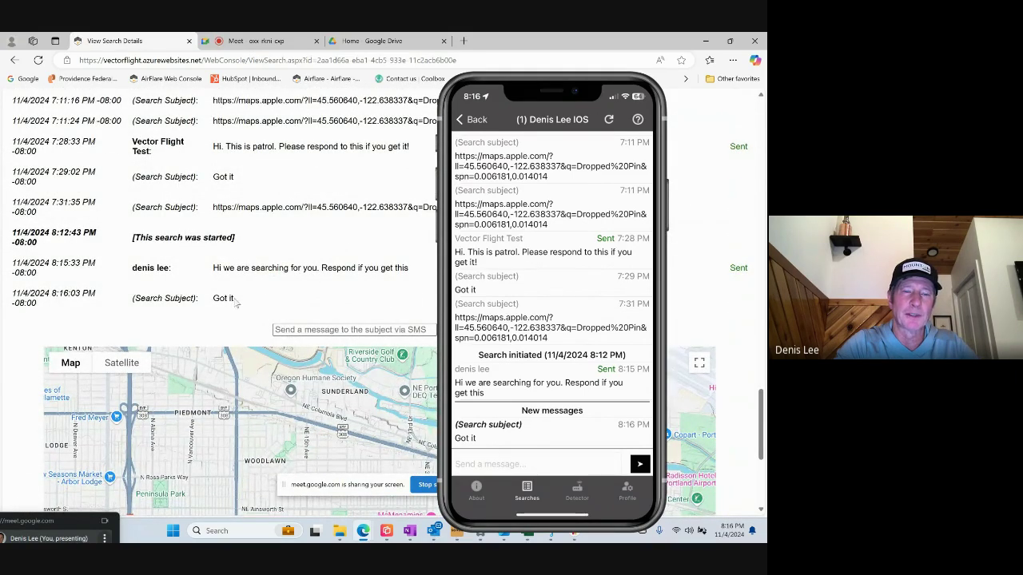
scroll(128, 207, up, 15)
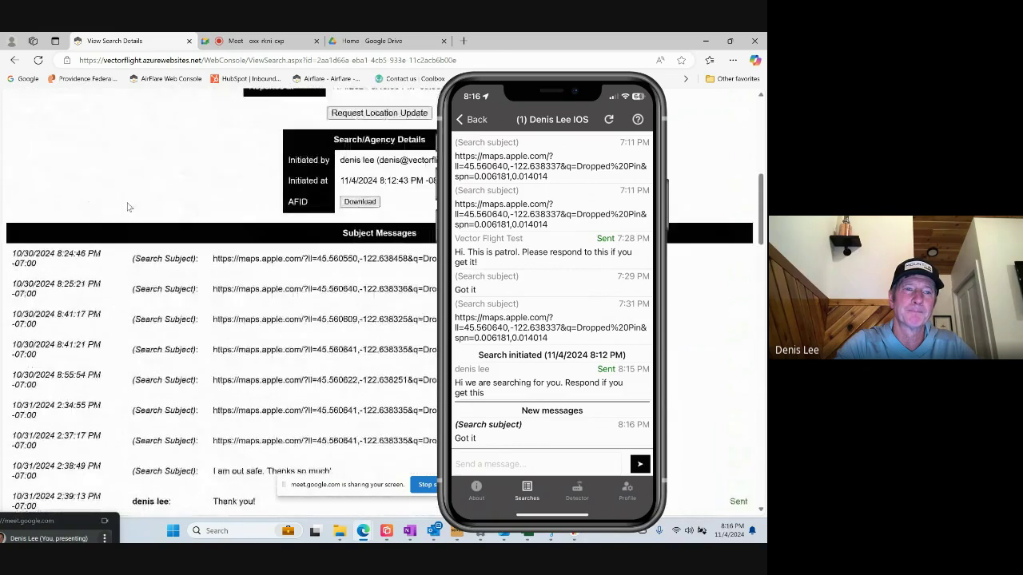
click(37, 126)
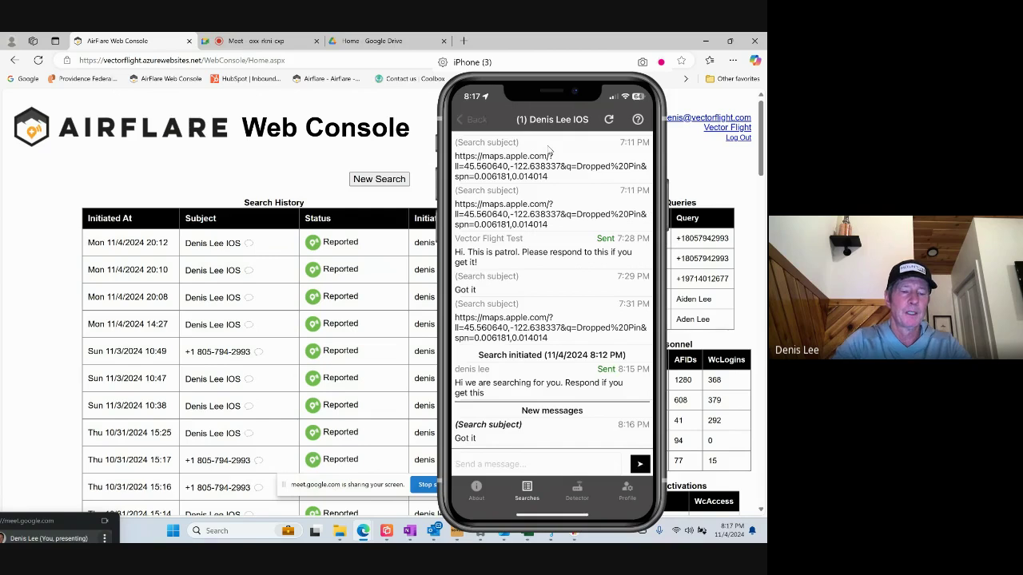
Open the search details showing the location map.
click(550, 149)
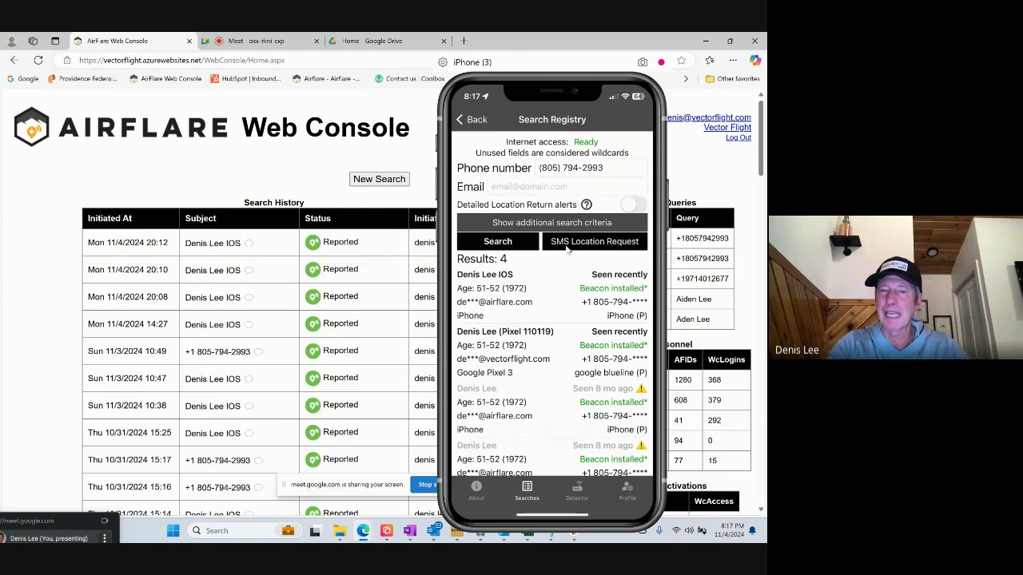
Send an SMS location request to the looked-up phone number.
click(609, 248)
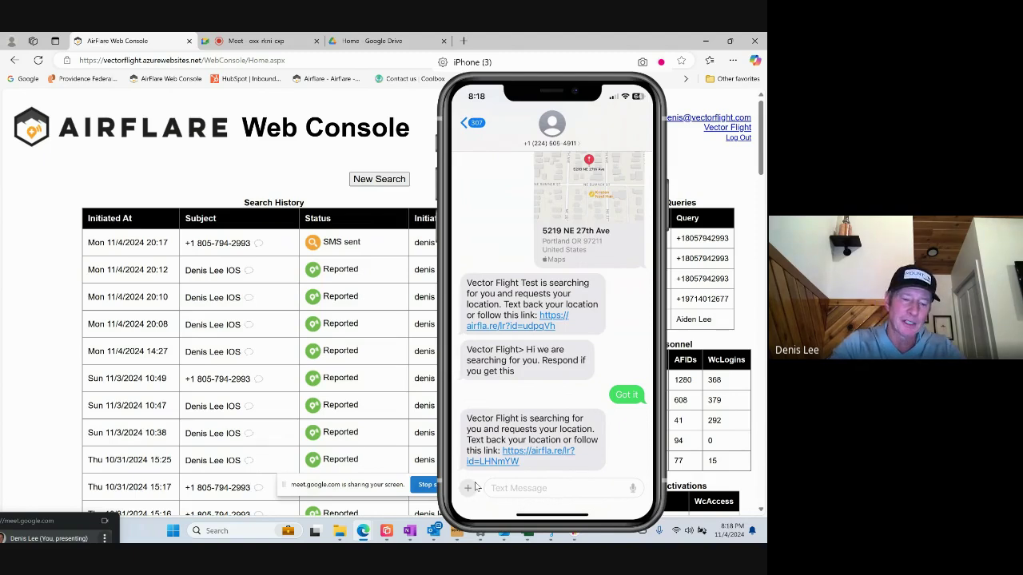
click(469, 487)
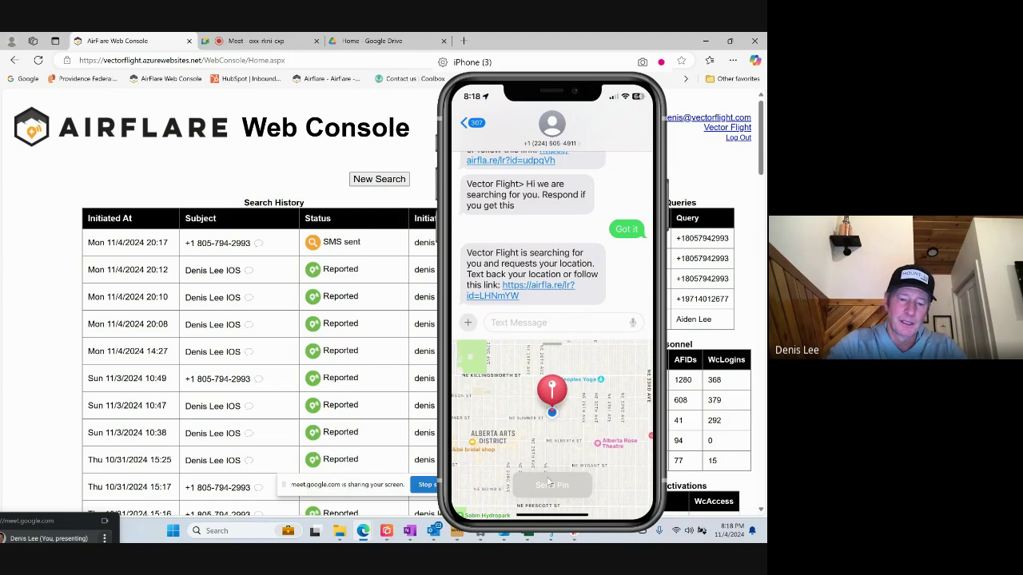
click(550, 484)
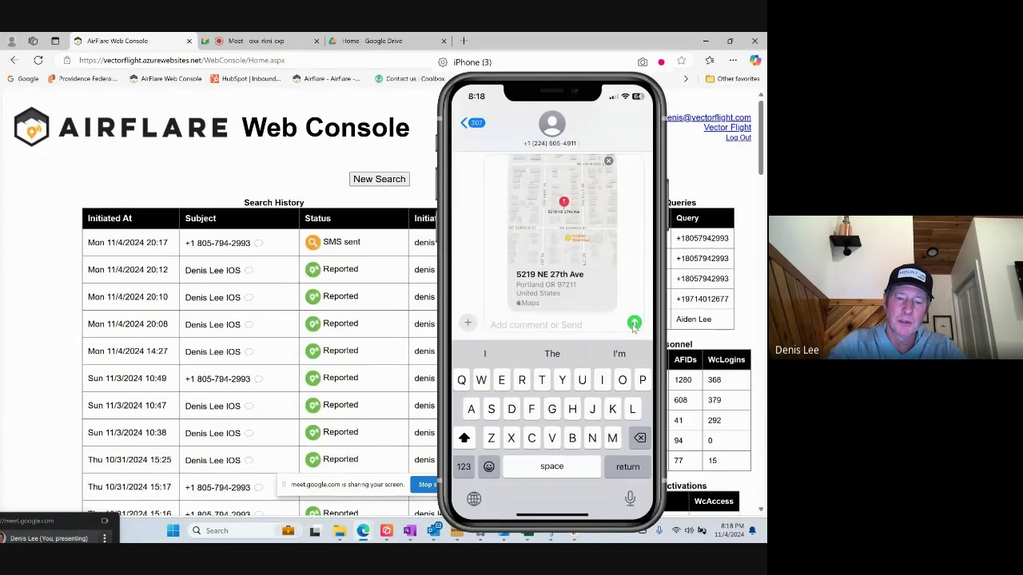
click(634, 324)
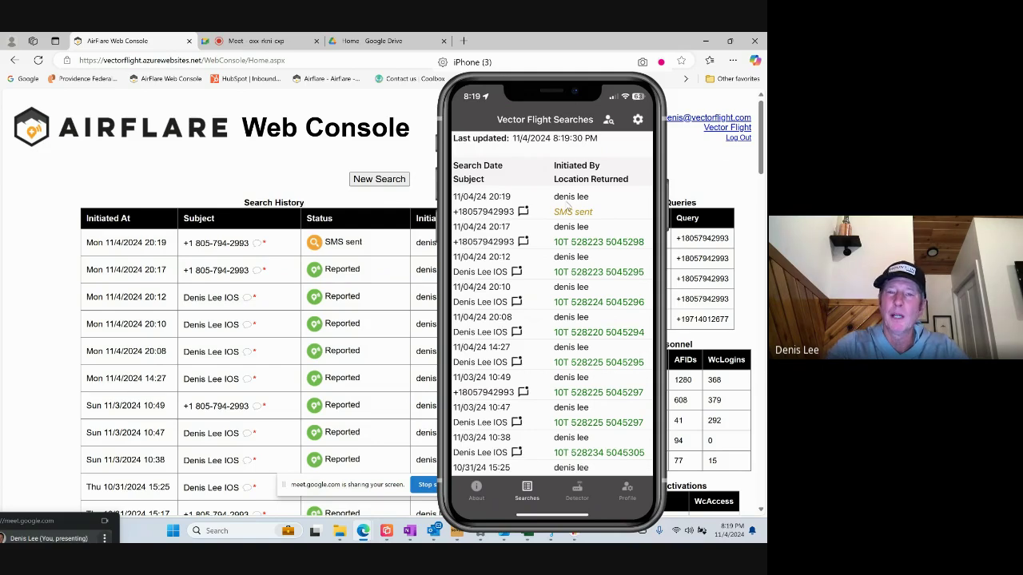
Open the Vector Flight conversation and follow its newest airfla.re location-request link.
click(565, 206)
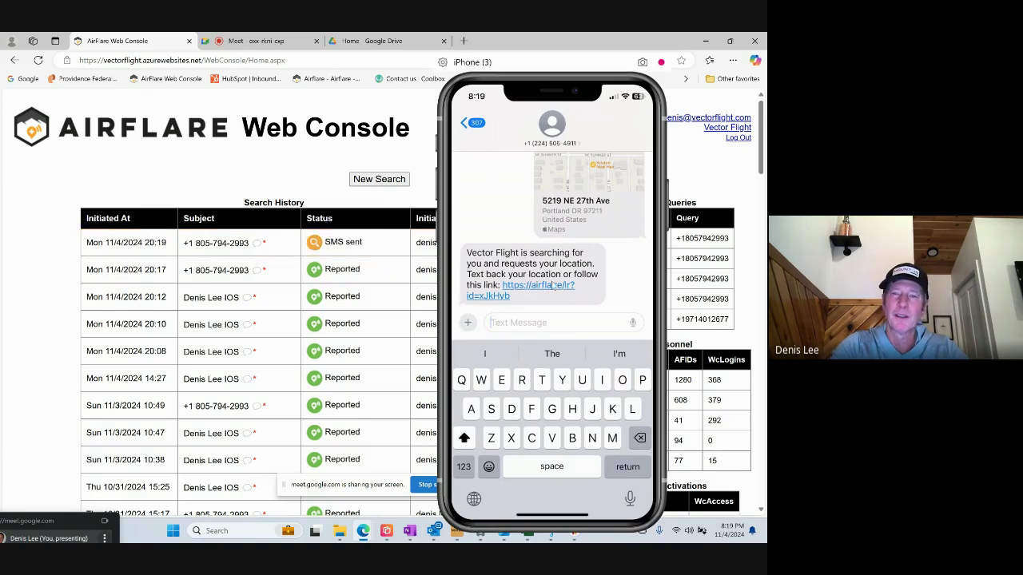
click(539, 284)
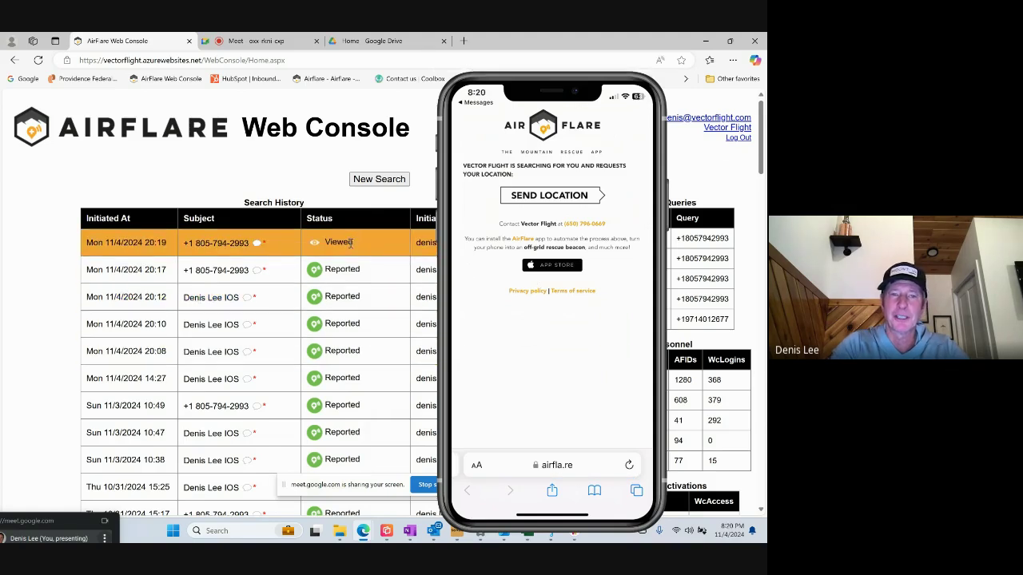
Send the phone's location from the airfla.re Send Location page.
click(550, 202)
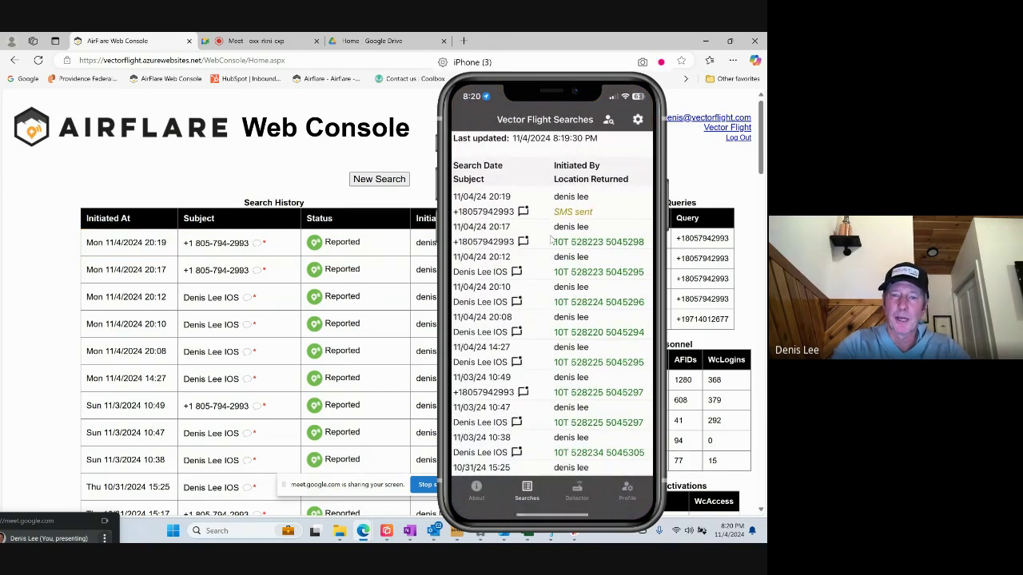
scroll(550, 240, up, 5)
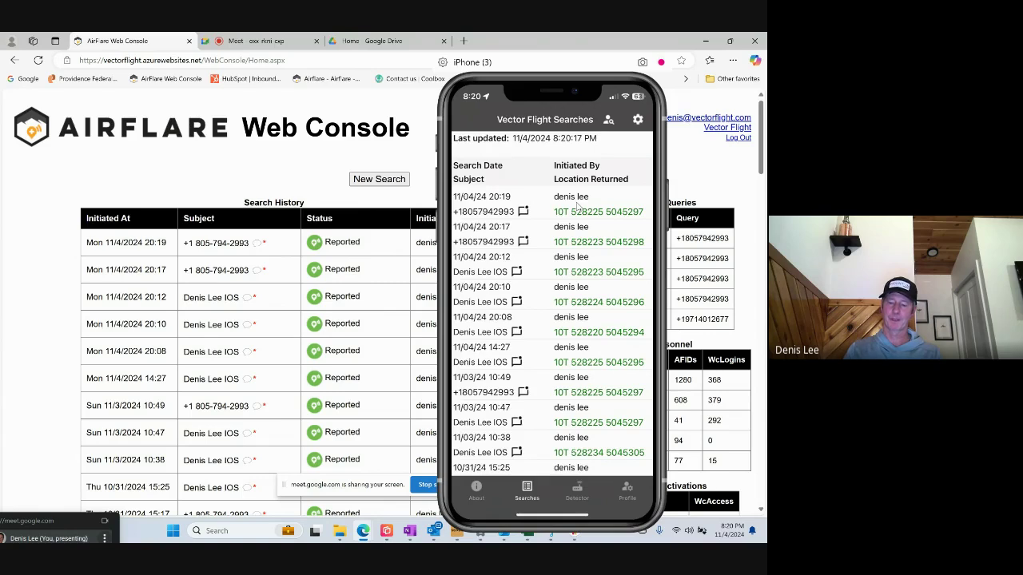
click(577, 206)
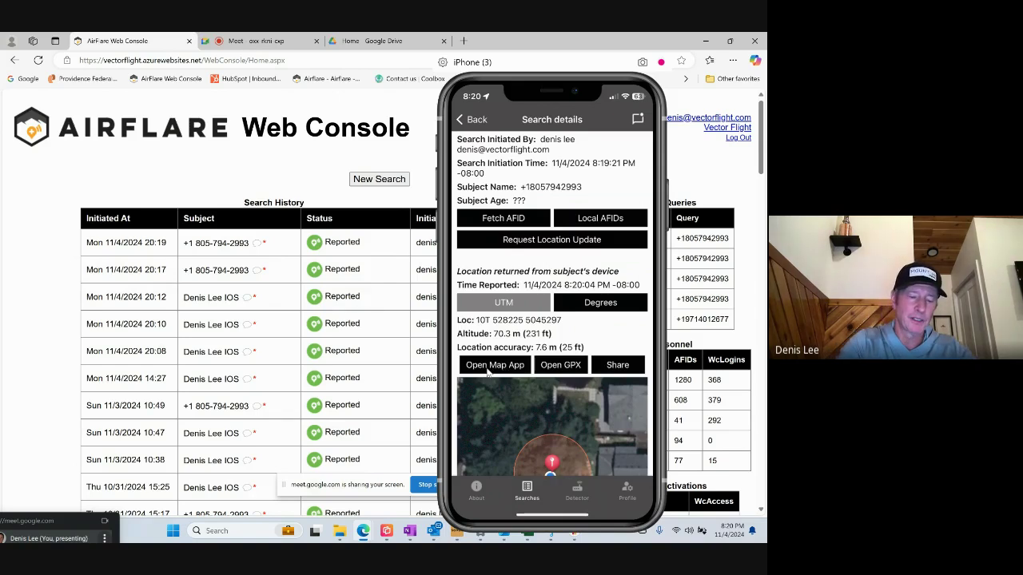
click(486, 371)
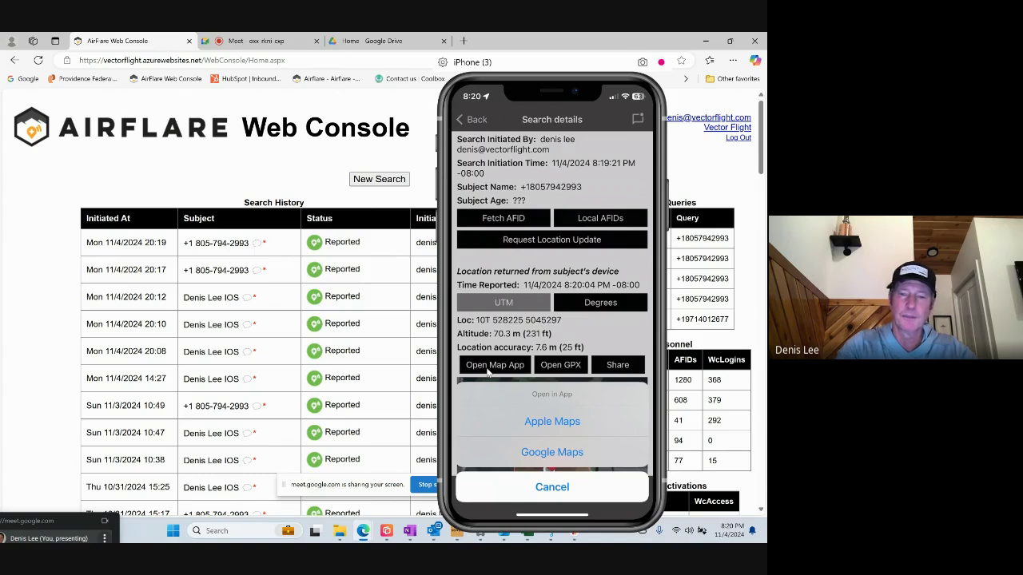
click(526, 370)
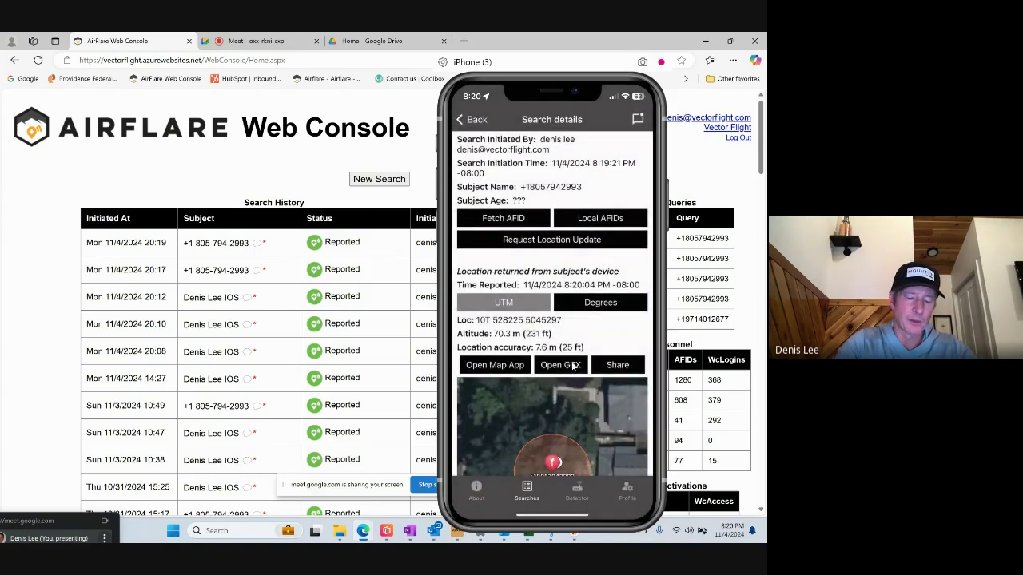
click(572, 365)
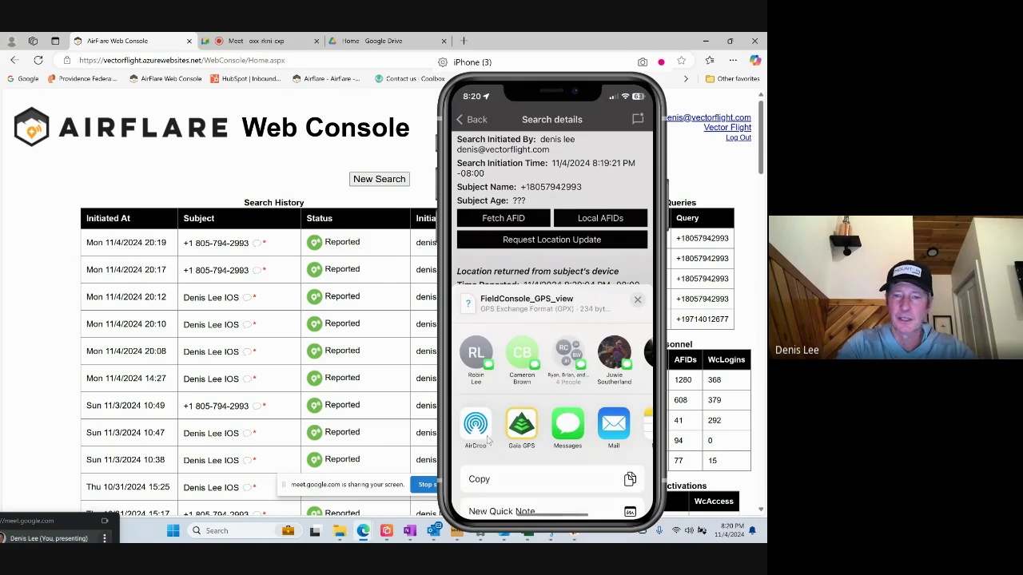
Browse the GPX share destinations, then dismiss the share sheet.
scroll(514, 432, right, 5)
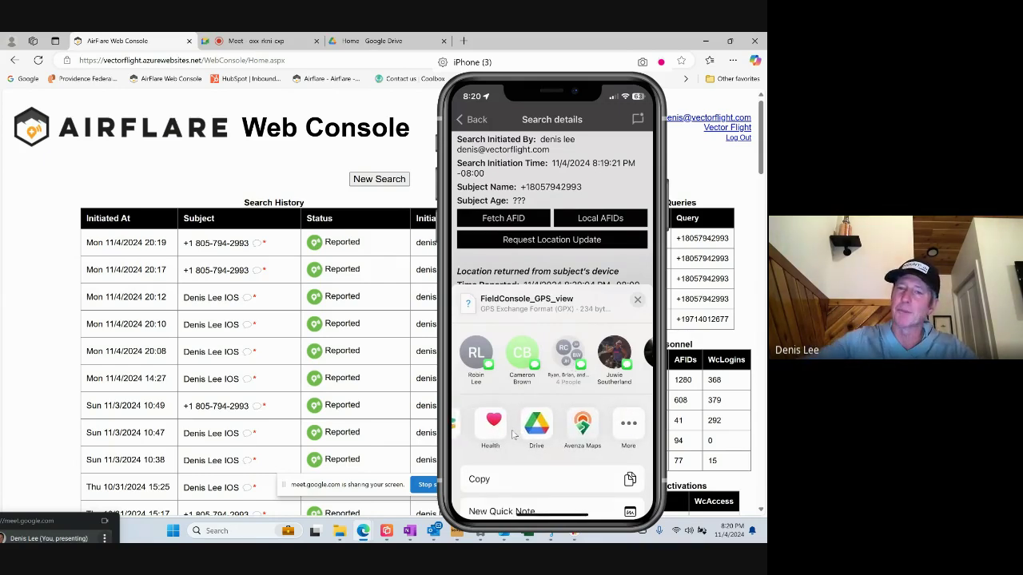
click(611, 192)
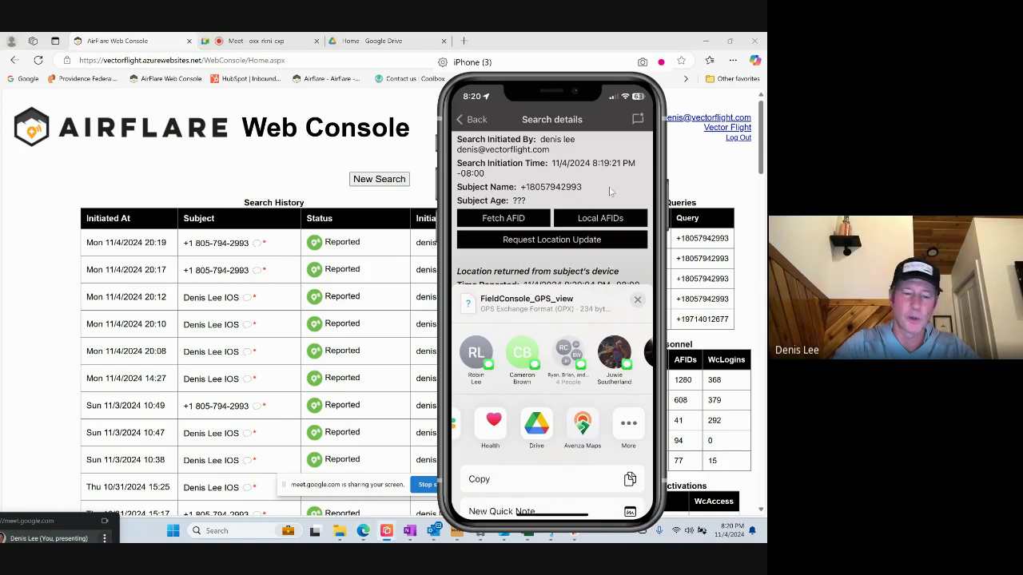
click(611, 191)
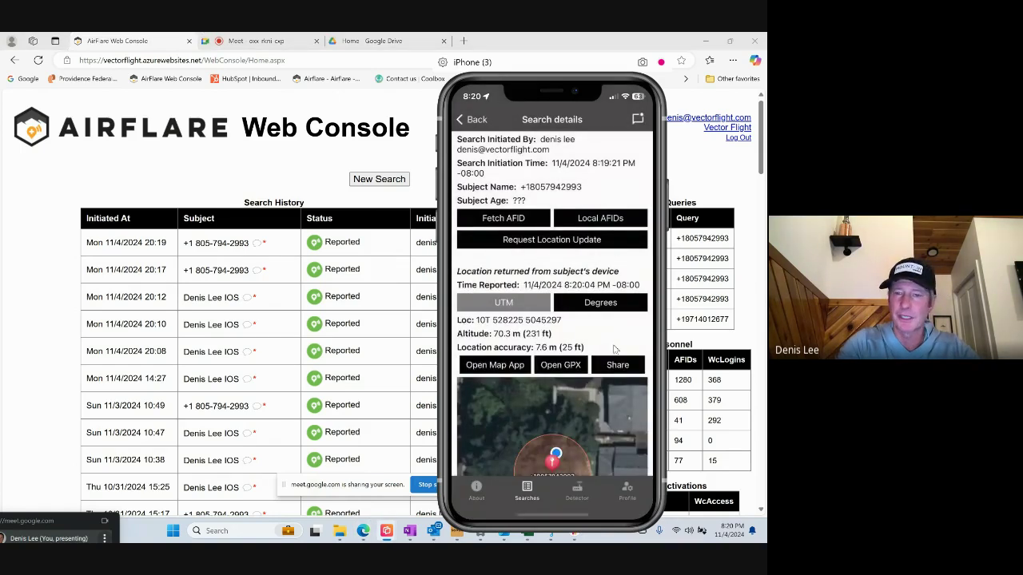
Open the Share as sheet for the 8:19 PM search's location, then return to the Google Meet call.
click(617, 365)
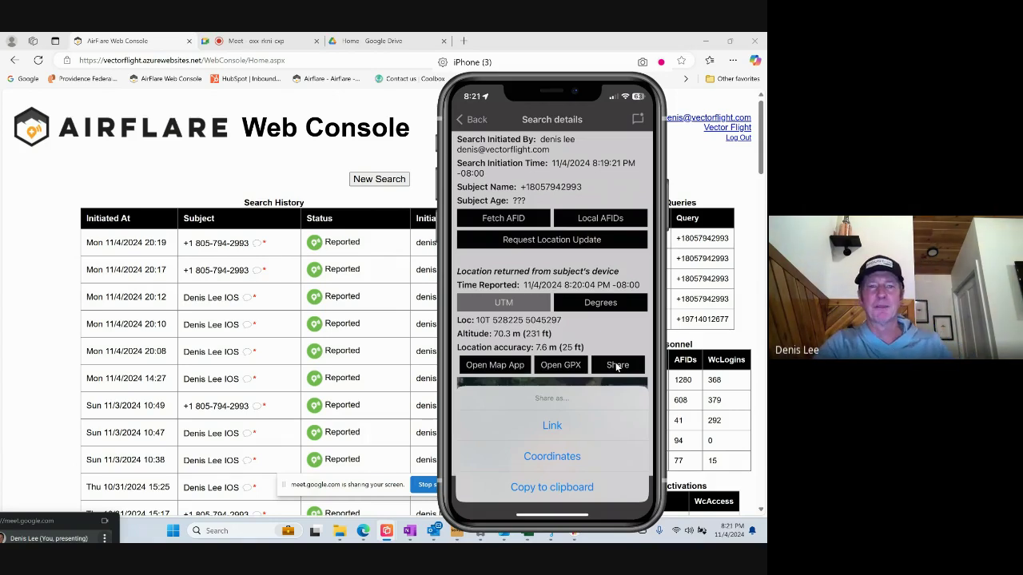
click(264, 40)
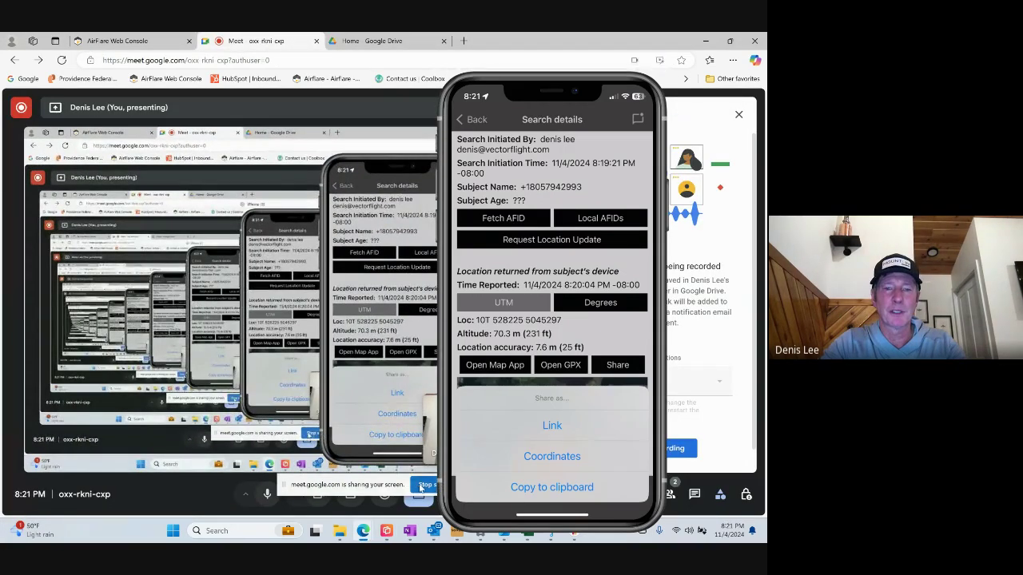